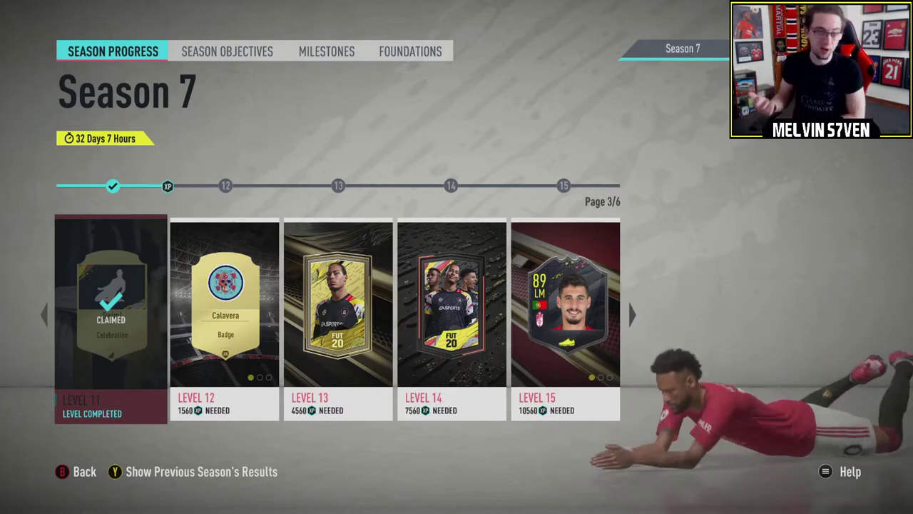
Step: Switch from Season 7 progress to the Season Objectives tab, showing Daily Objectives
key(Page_Down)
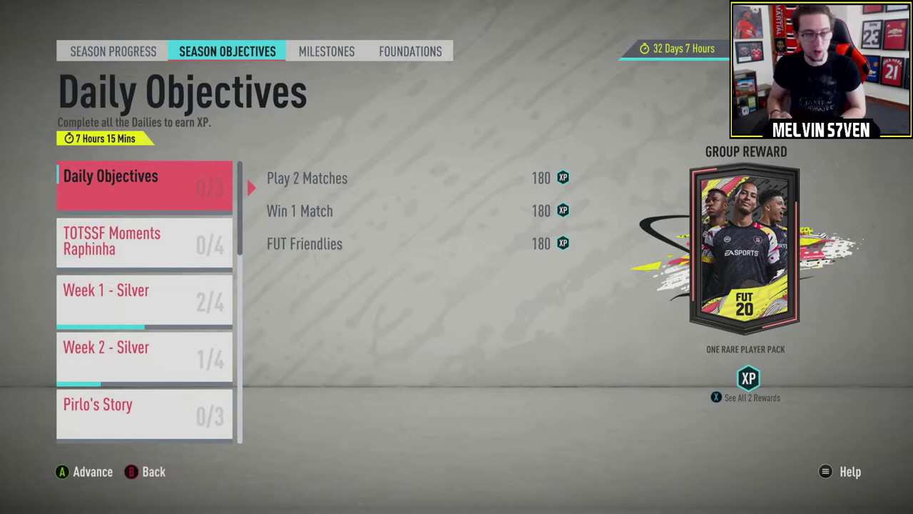
Step: Scroll down to the TOTSSF Moments Raphinha objectives
key(Down)
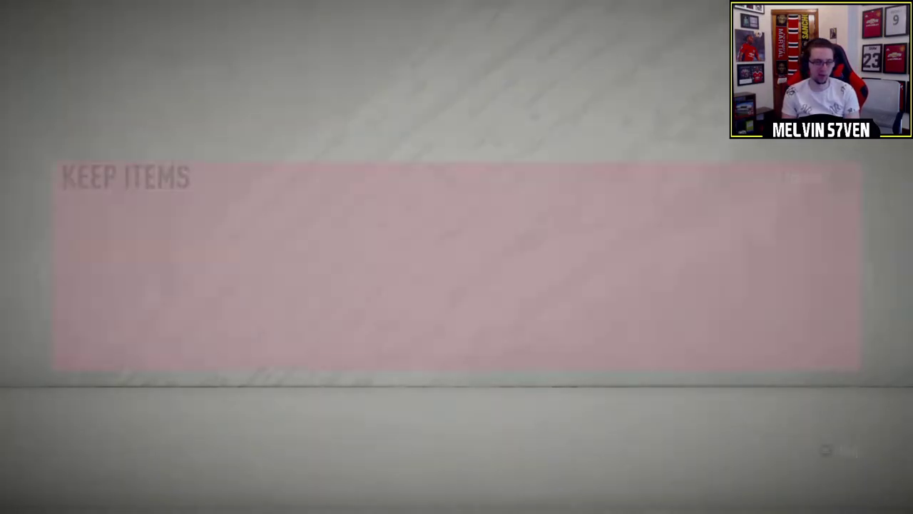
Step: Open the next stored packs, skipping the reveals and storing Falcao
key(Return)
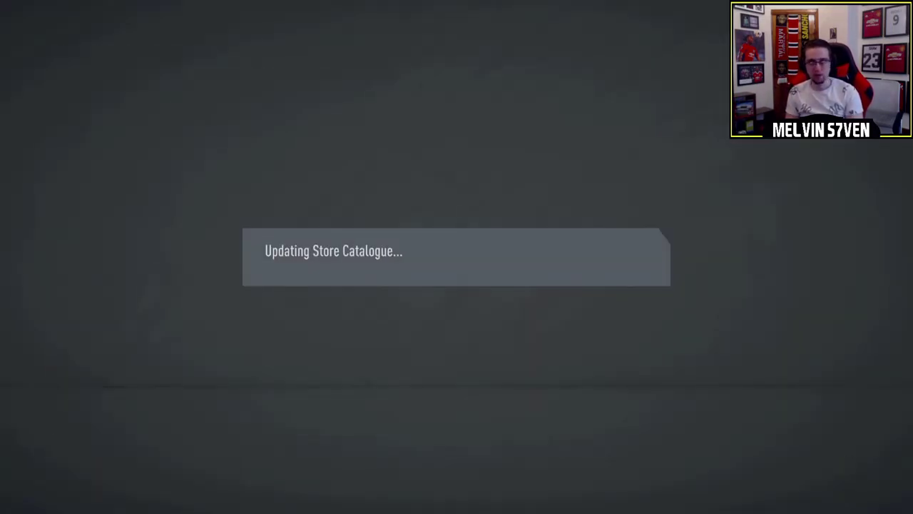
key(Return)
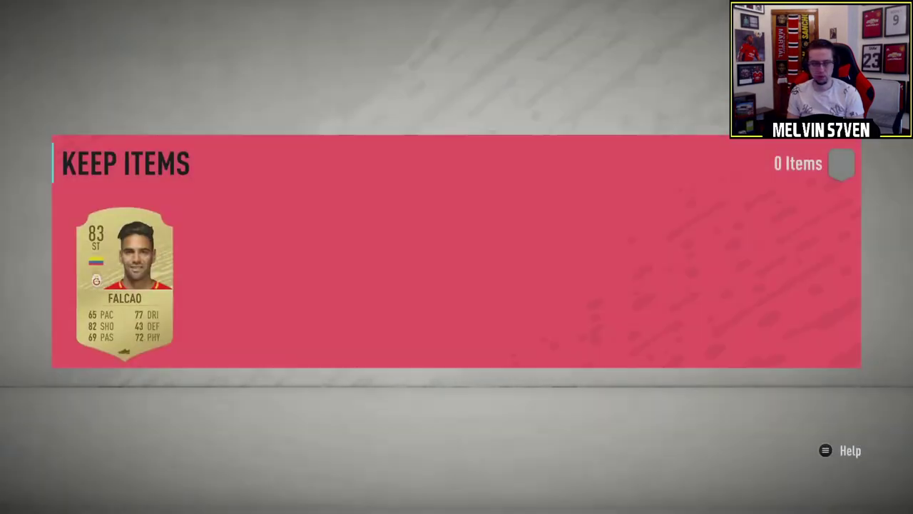
key(Return)
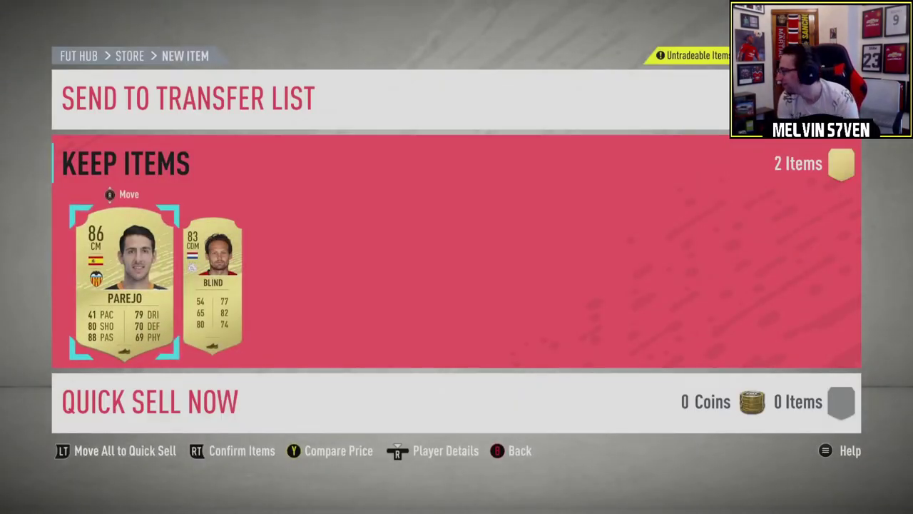
Step: Keep Parejo and Blind, submit the 83+ Double Upgrade squad and claim its rewards
key(Return)
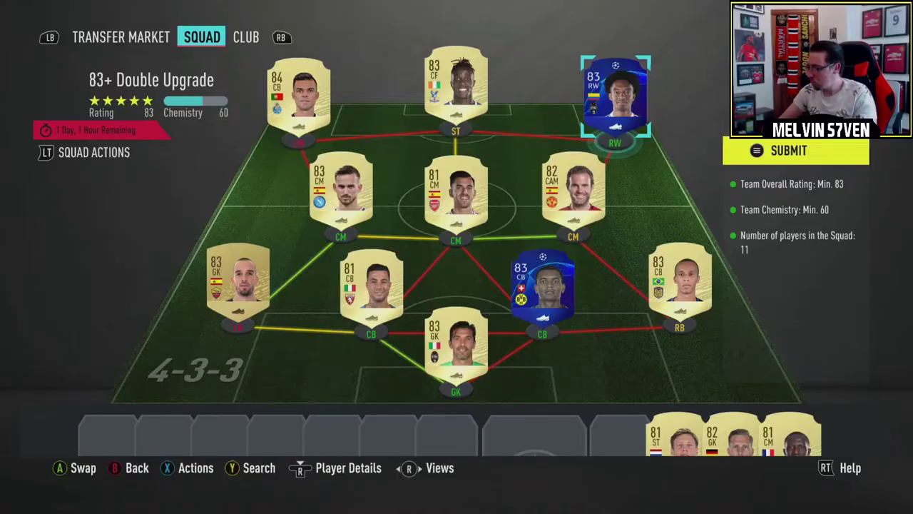
key(Return)
key(Left)
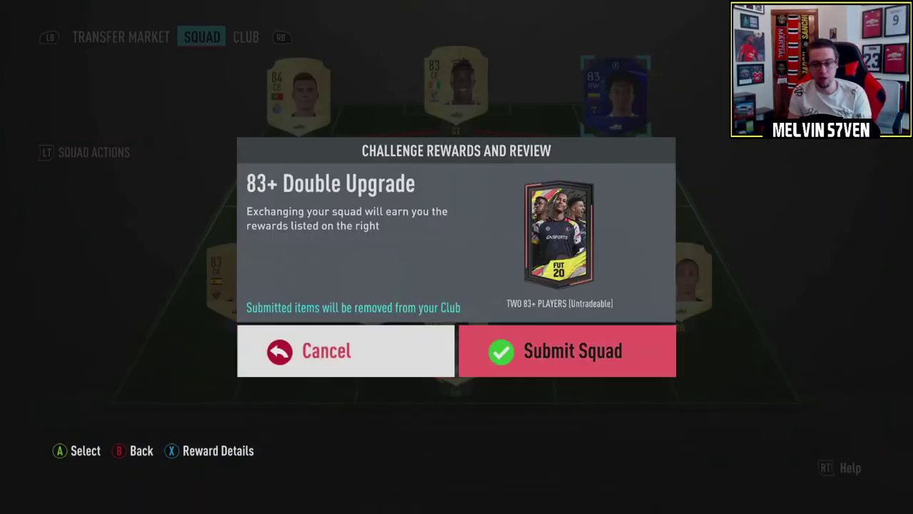
key(Return)
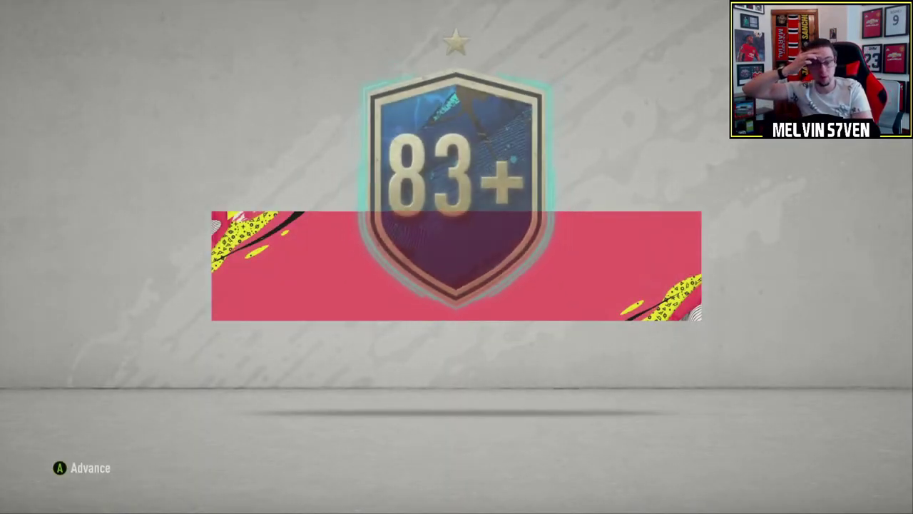
key(Return)
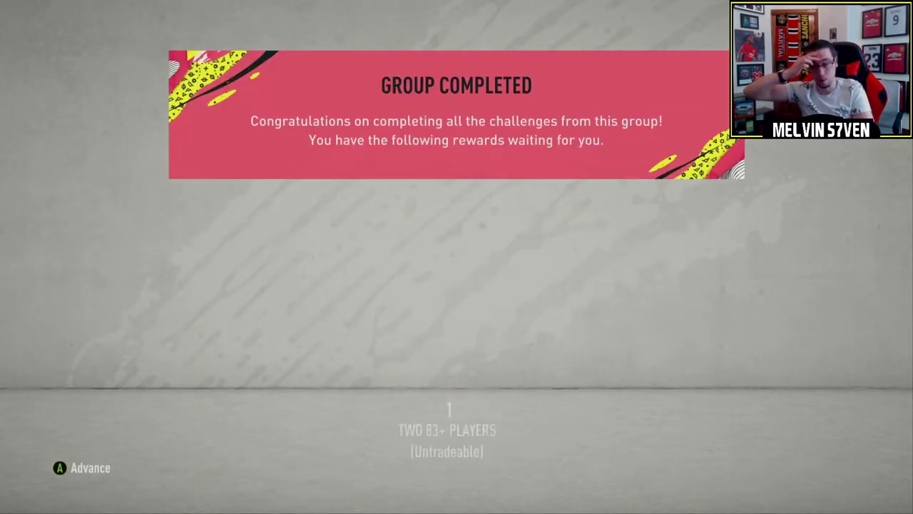
key(Return)
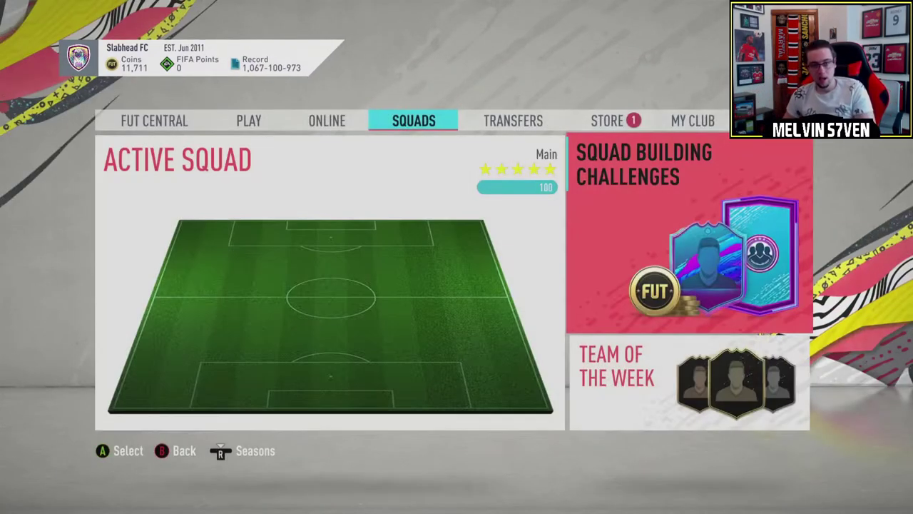
Step: Move to the Store tab and browse the packs on sale
key(Right)
key(Right)
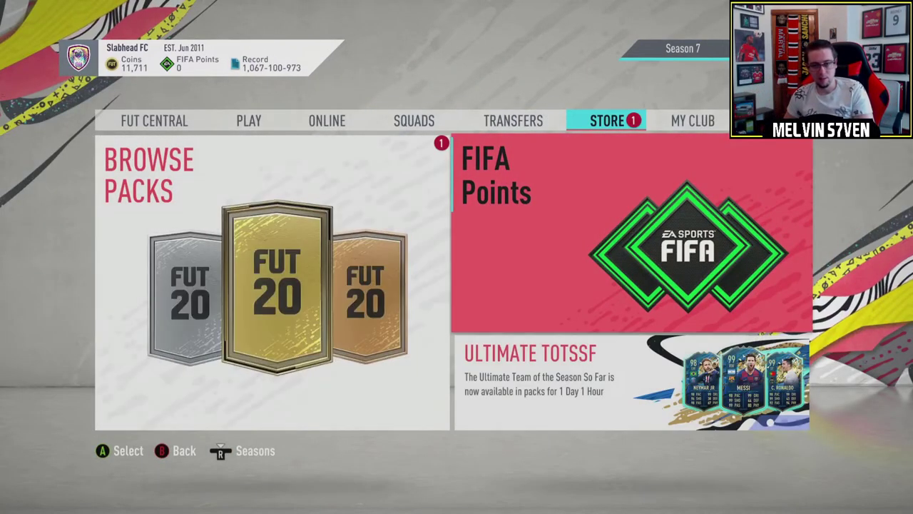
key(Return)
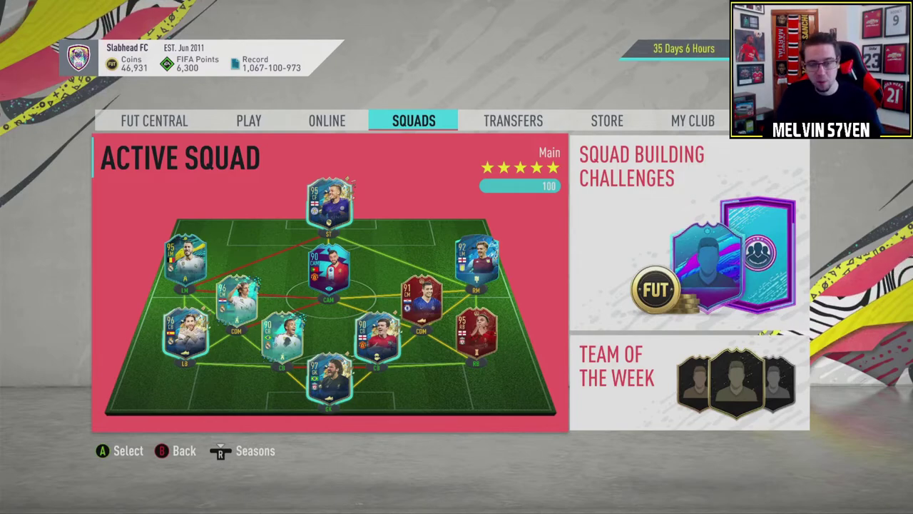
Step: Buy the Jumbo Rare Players Pack from Promo Packs for 2,000 FIFA Points
key(Right)
key(Right)
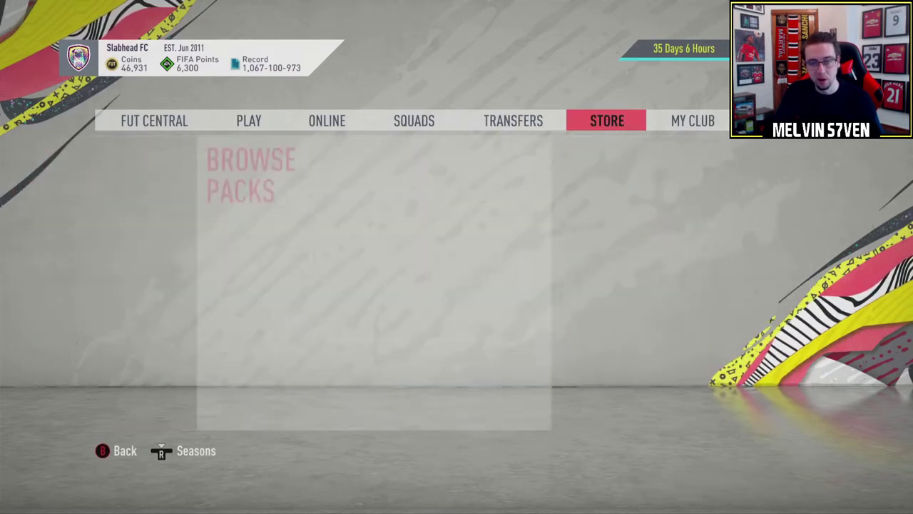
key(Return)
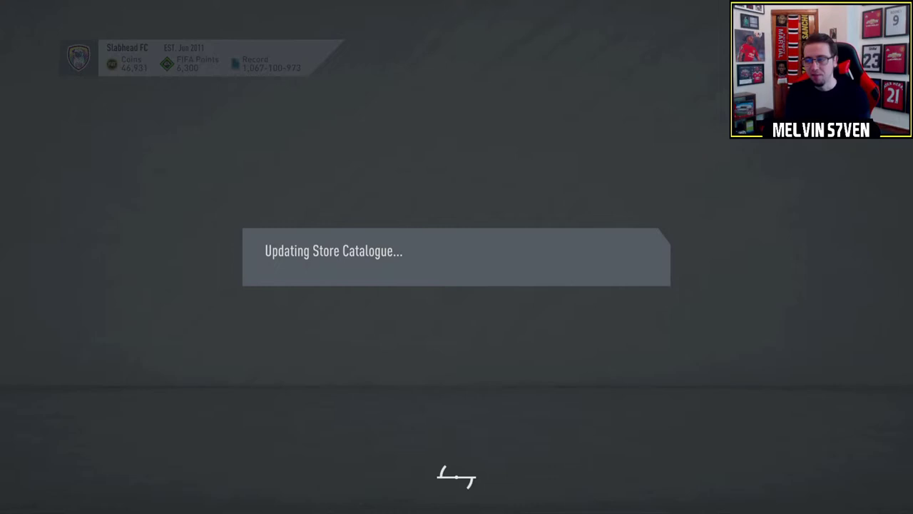
key(Right)
key(Right)
key(Right)
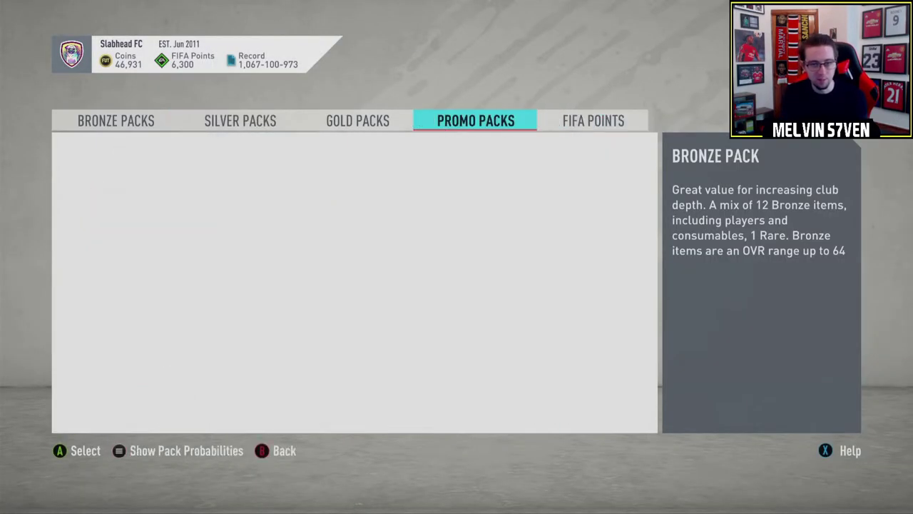
key(Right)
key(Return)
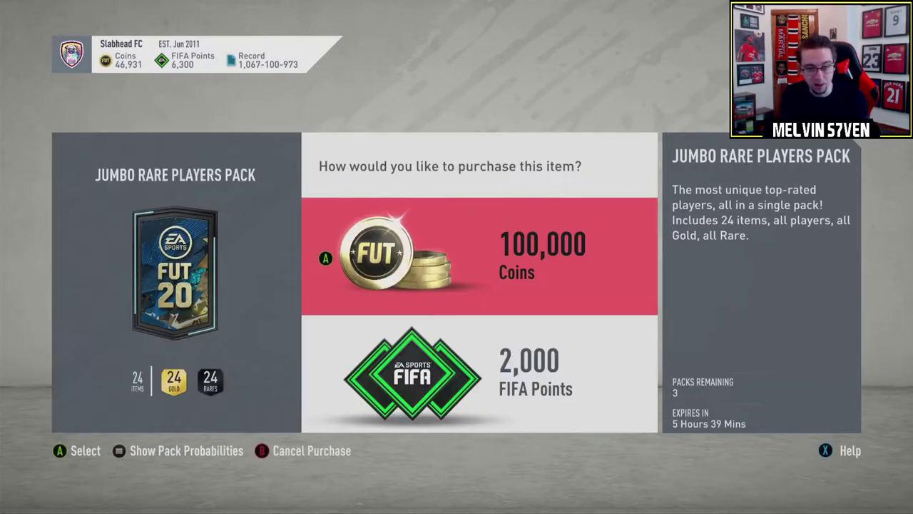
key(Down)
key(Return)
key(Up)
key(Return)
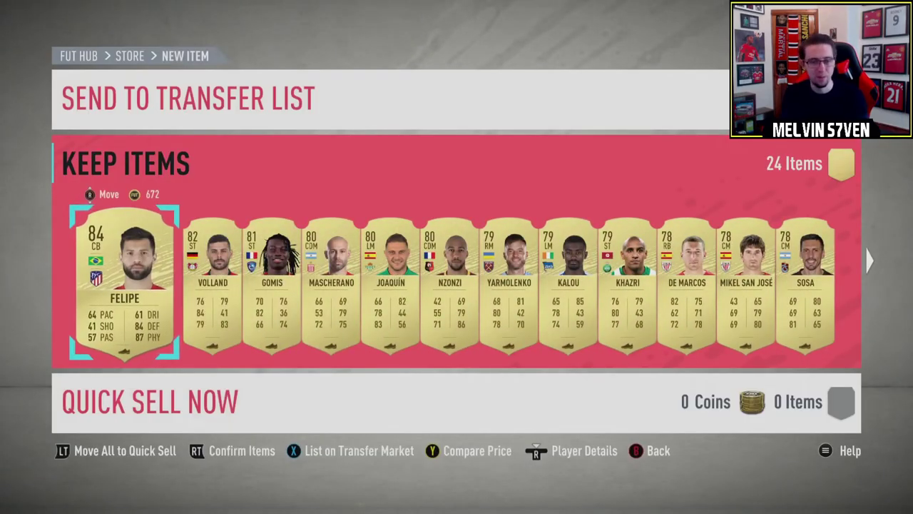
Step: Store the 24 new players and buy a second Jumbo Rare pack with FIFA Points
key(Right)
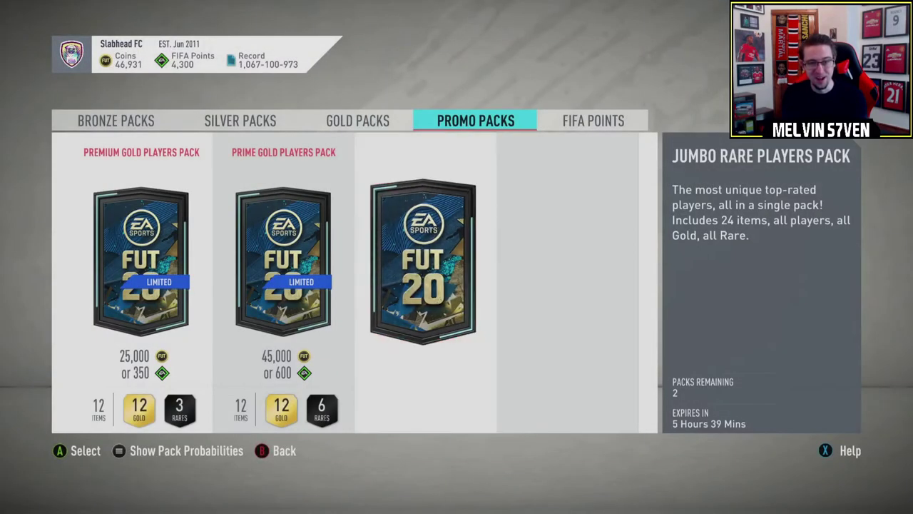
key(Return)
key(Down)
key(Return)
key(Escape)
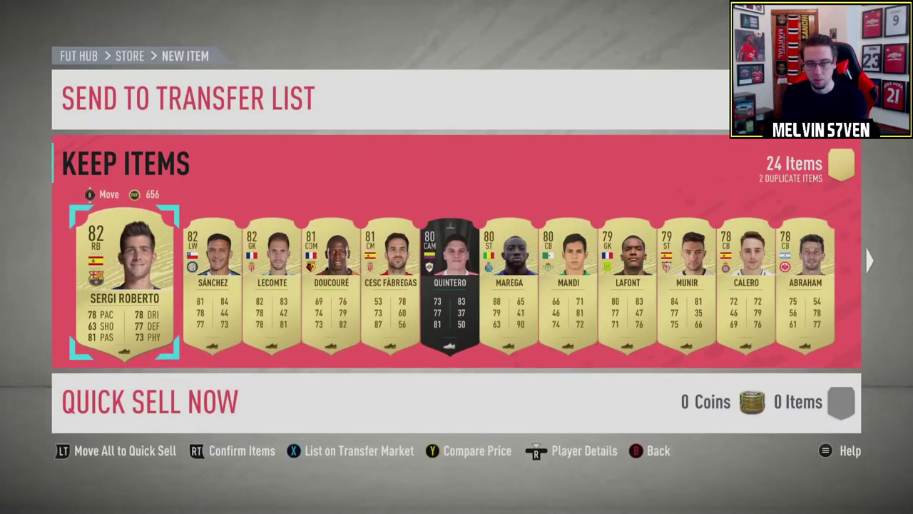
Step: Store the second pack's players, transfer-list its duplicates, and buy a third pack
key(Return)
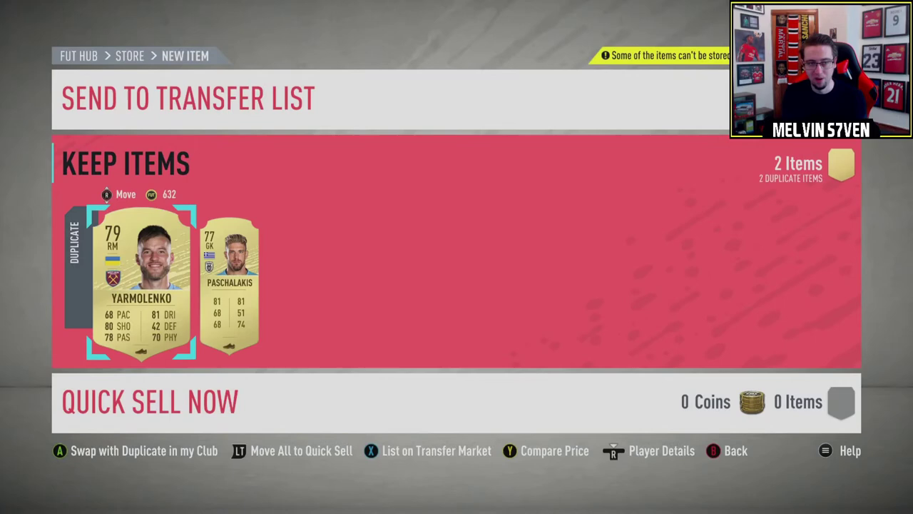
key(Return)
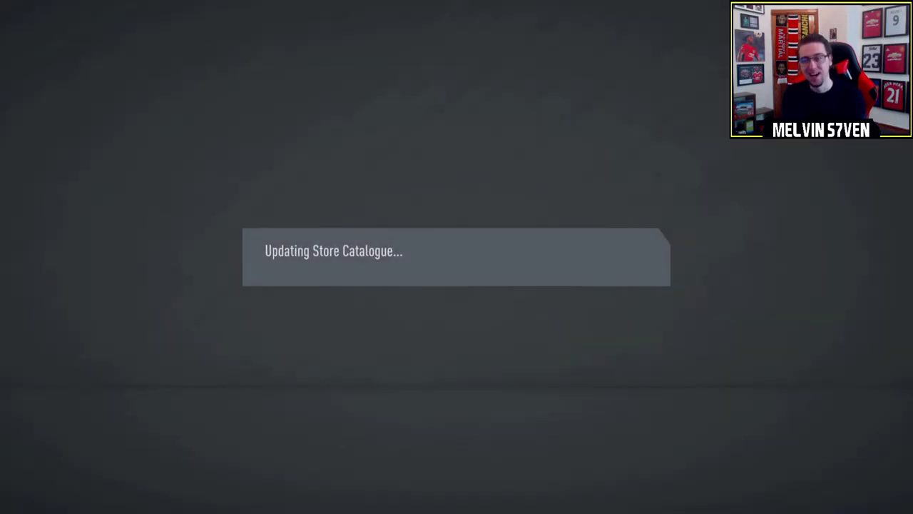
key(Return)
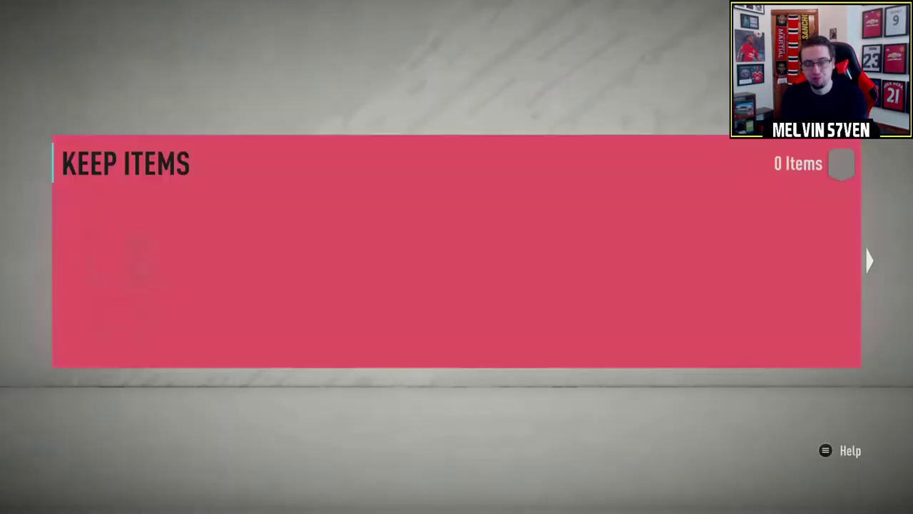
Step: Store the third pack's players, led by 89-rated Koulibaly, and transfer-list duplicates
key(Right)
key(Right)
key(Right)
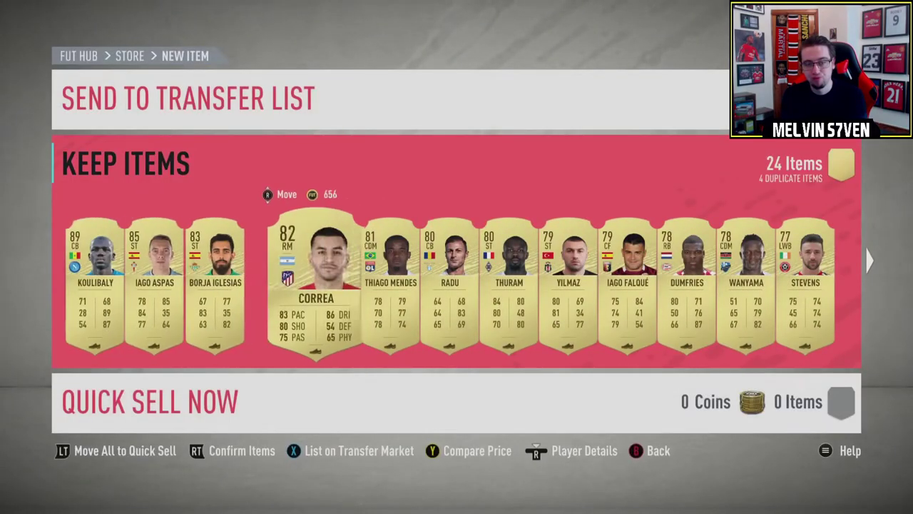
key(Return)
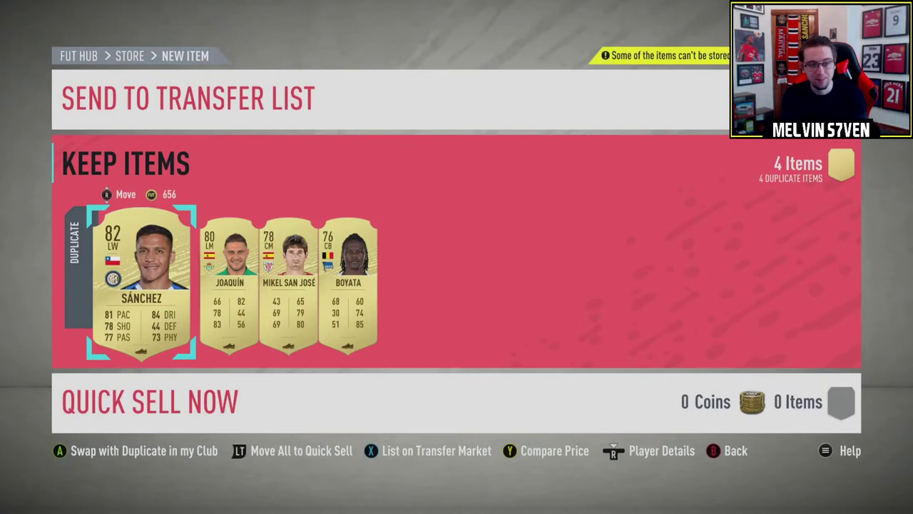
key(Return)
key(Return)
key(Return)
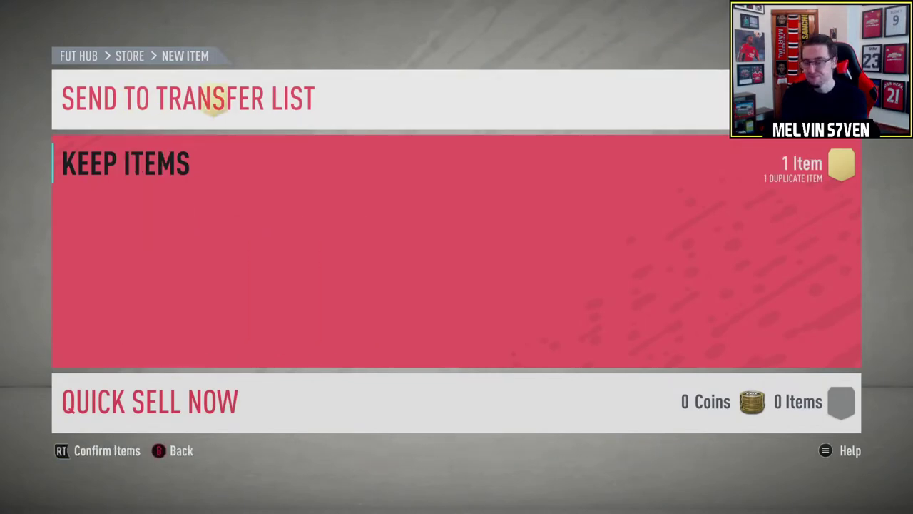
key(Return)
key(Return)
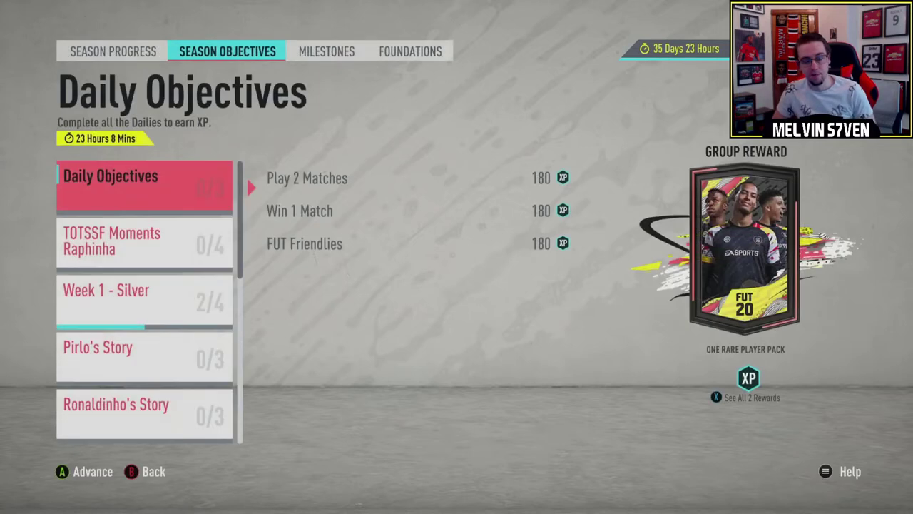
Step: Review the TOTSSF Moments Raphinha objectives and their full reward list
key(Down)
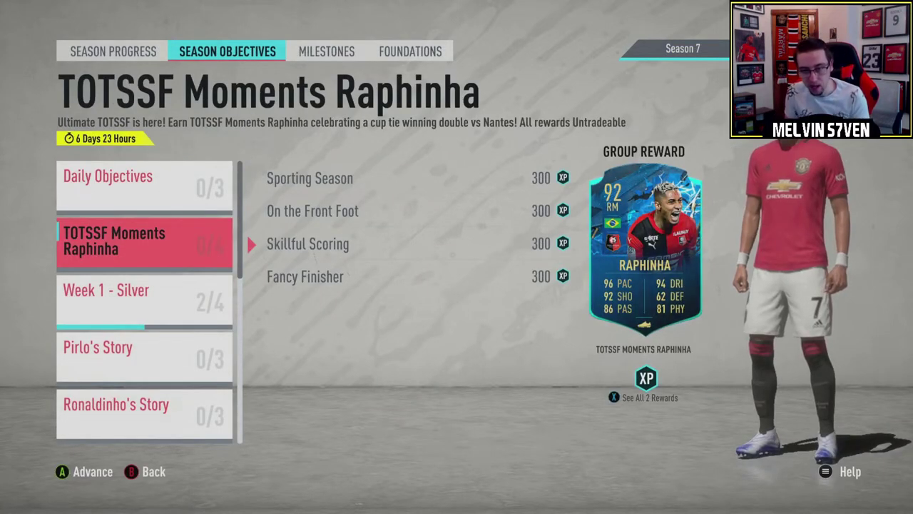
key(Return)
key(Down)
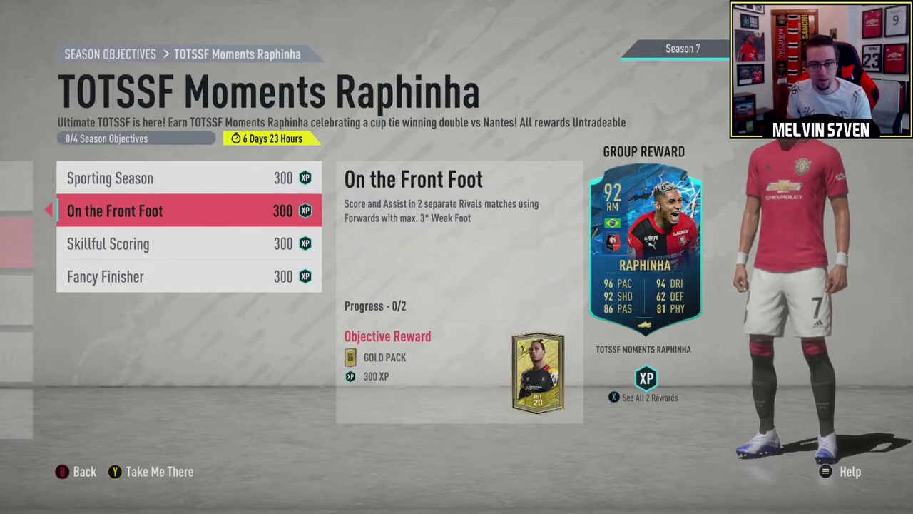
key(Down)
key(Down)
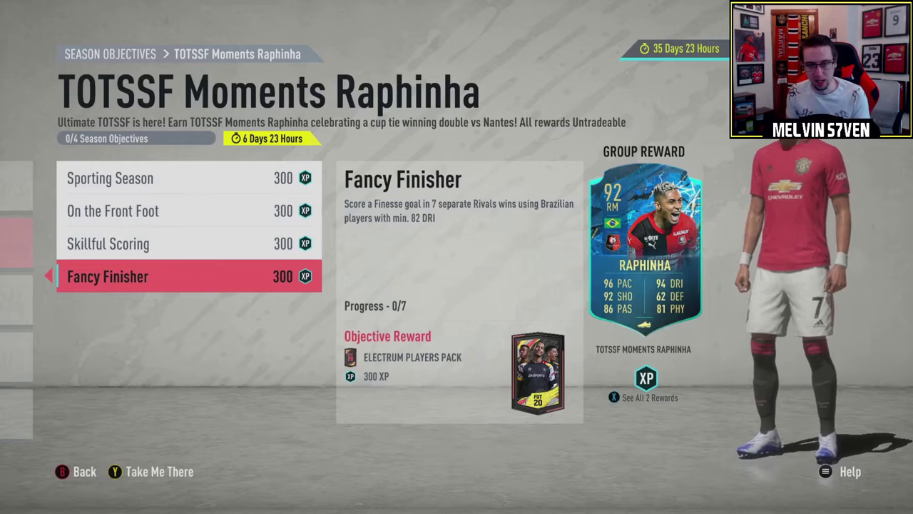
key(Up)
key(Up)
key(Up)
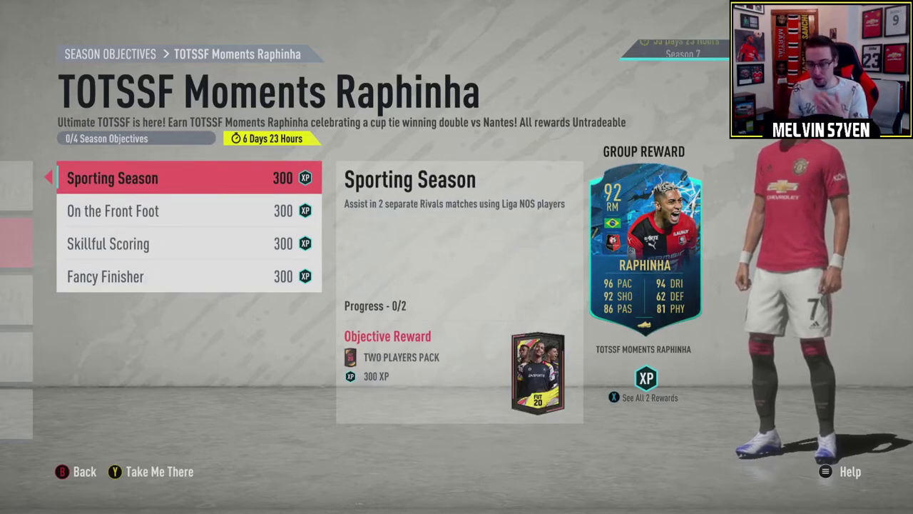
key(x)
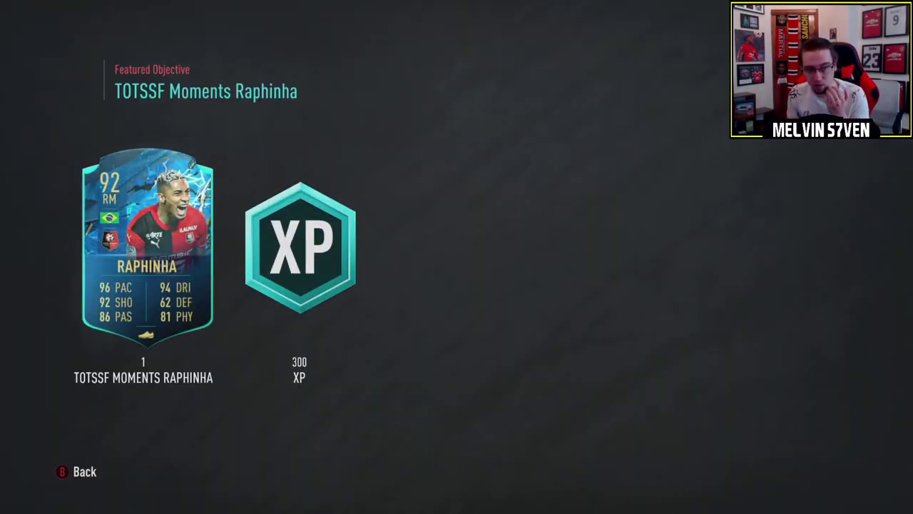
key(Escape)
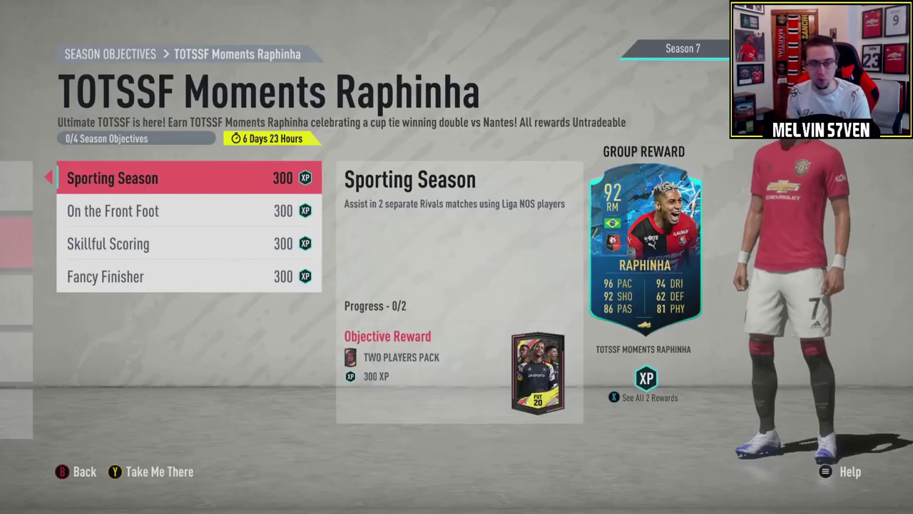
key(Escape)
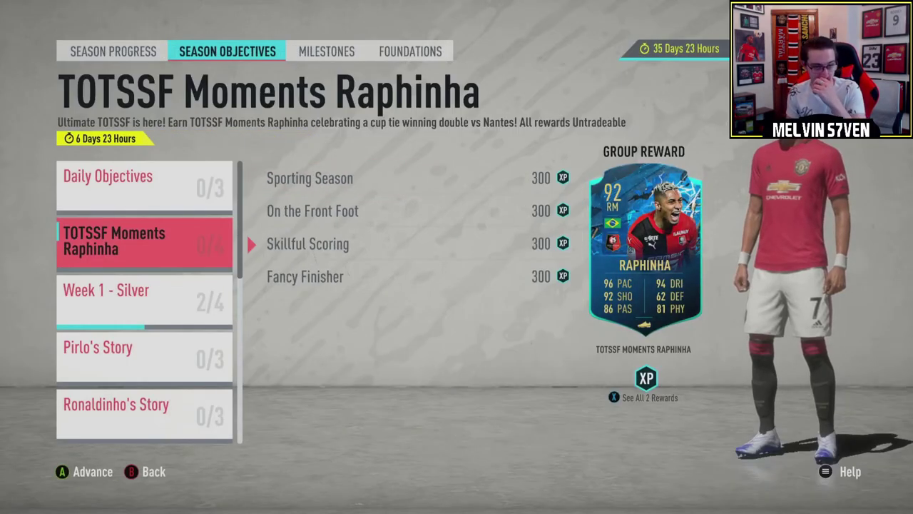
Step: Glance at the milestone objectives, then exit to the store's owned packs list
key(Page_Down)
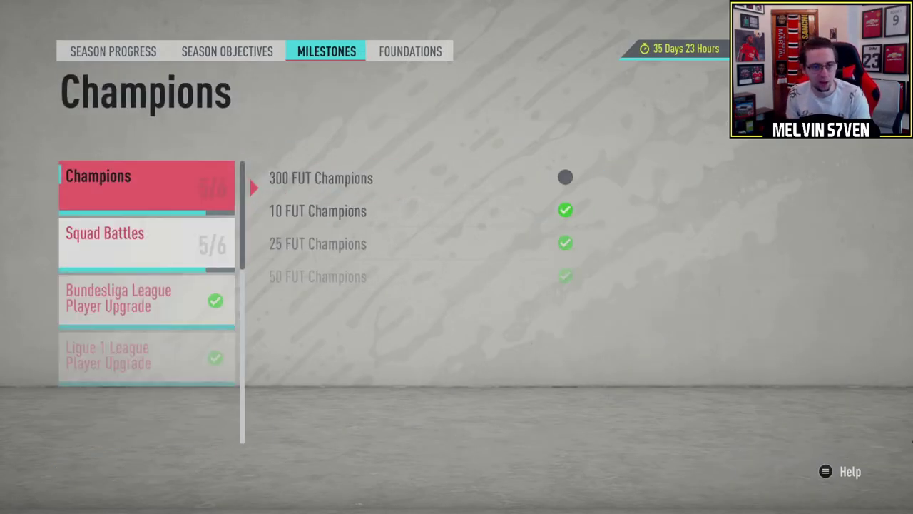
key(Page_Up)
key(Down)
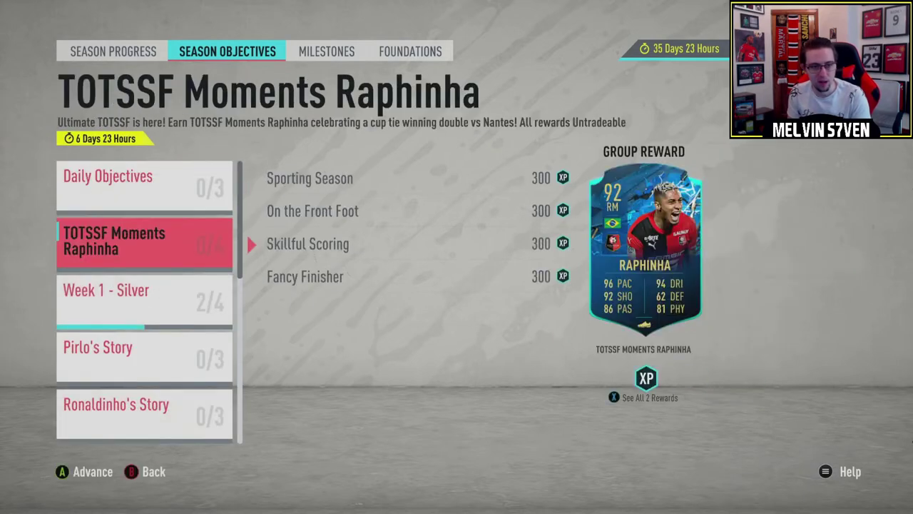
key(Down)
key(Down)
key(Down)
key(Down)
key(Down)
key(Down)
key(Escape)
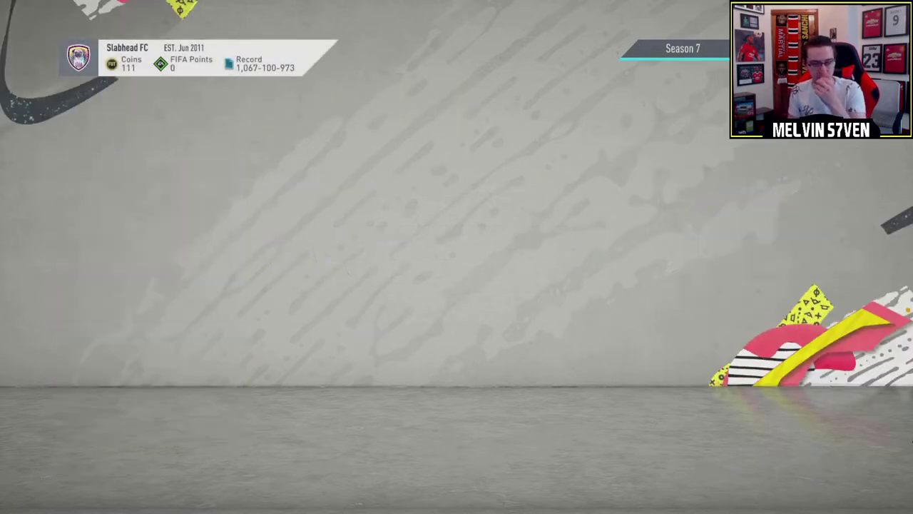
key(Page_Down)
key(Page_Down)
key(Page_Down)
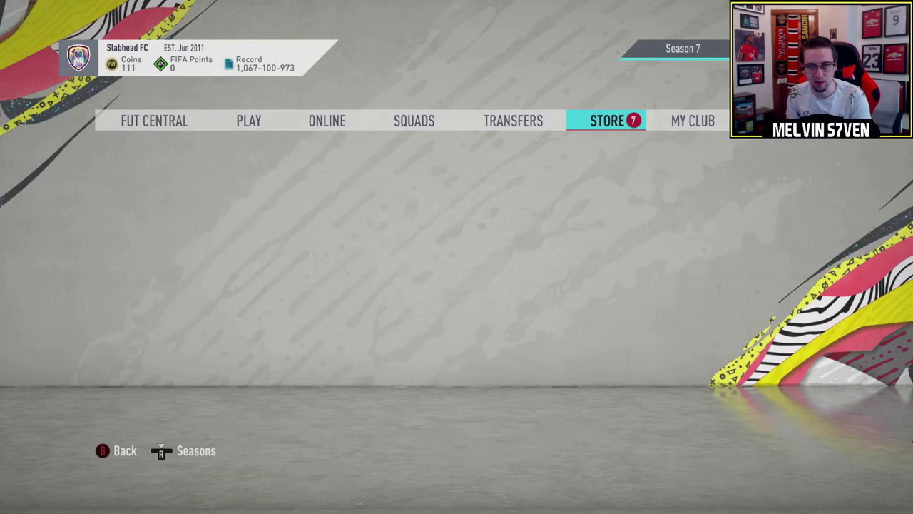
key(Return)
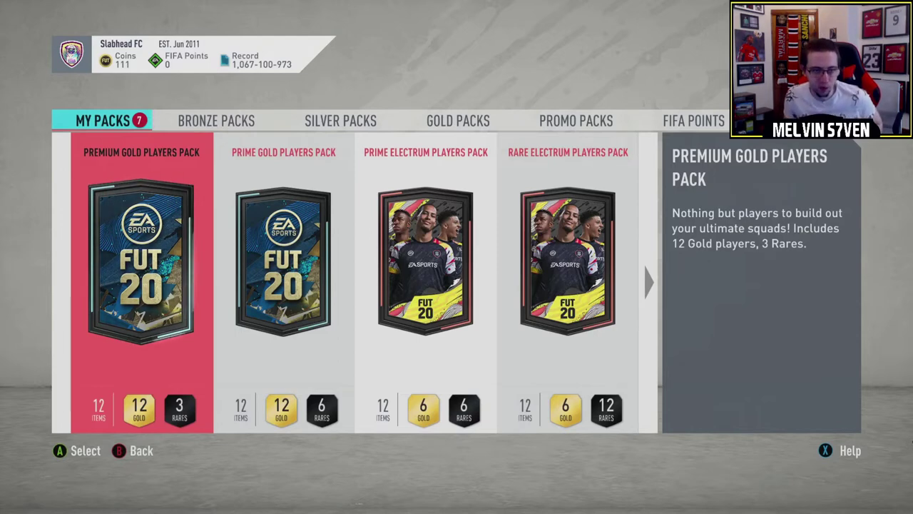
Step: Open the Mixed Players Pack, next to the Deluxe TOTSSF Player pack
key(Right)
key(Right)
key(Right)
key(Right)
key(Right)
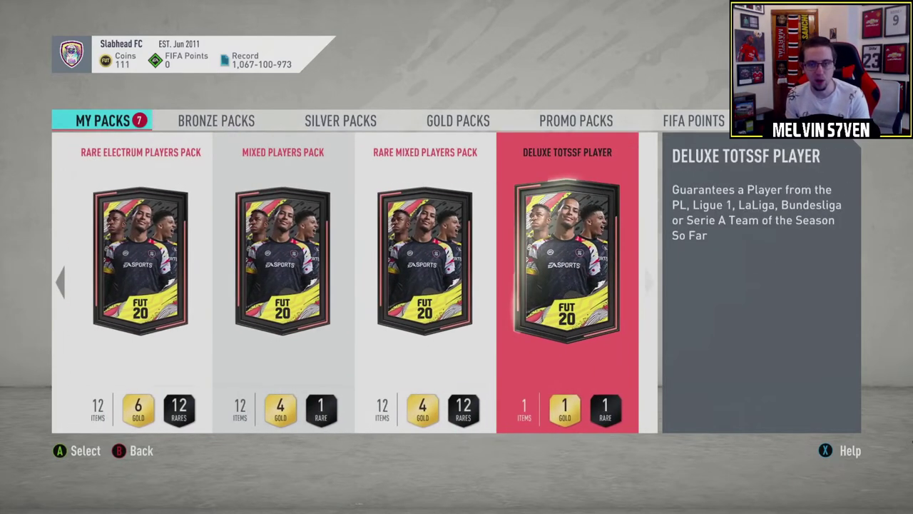
key(Left)
key(Left)
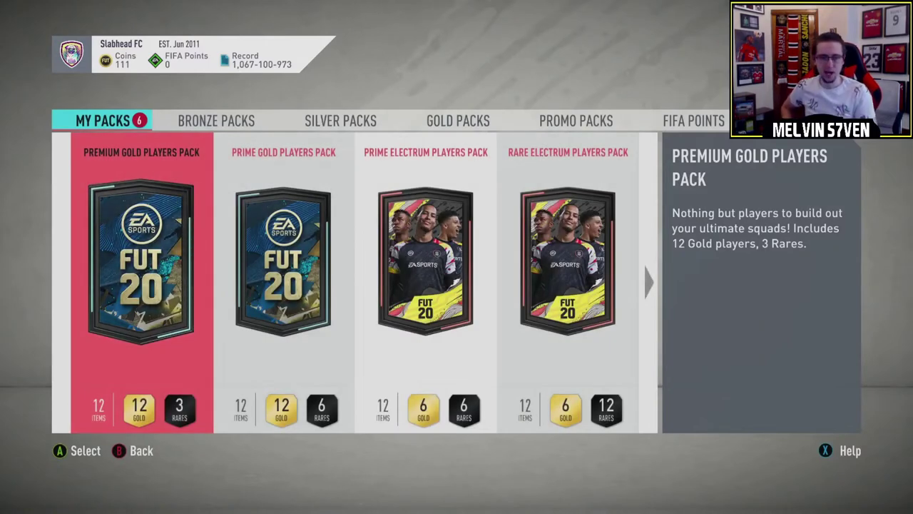
Step: Browse through the remaining stored packs in My Packs
key(Right)
key(Right)
key(Right)
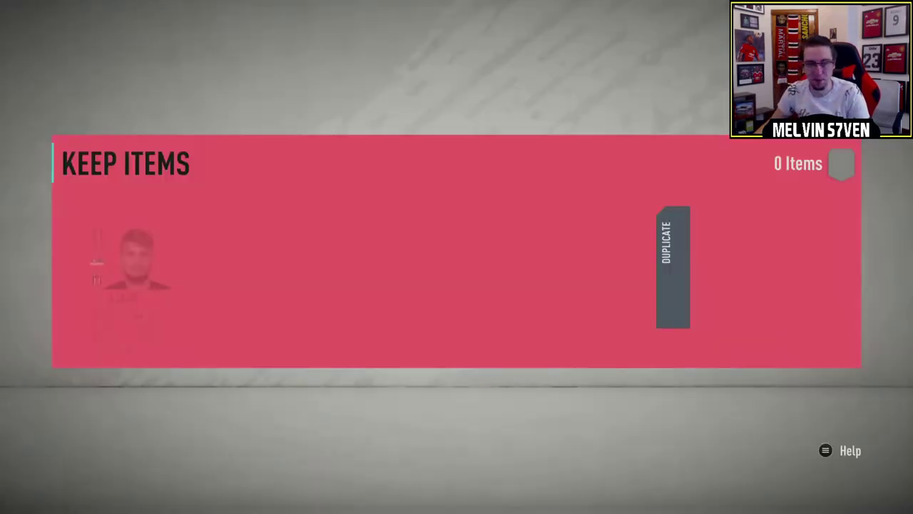
Step: Store the Prime Gold pack's new players and quick sell duplicates Muslera, Haaland and Pizarro
key(Return)
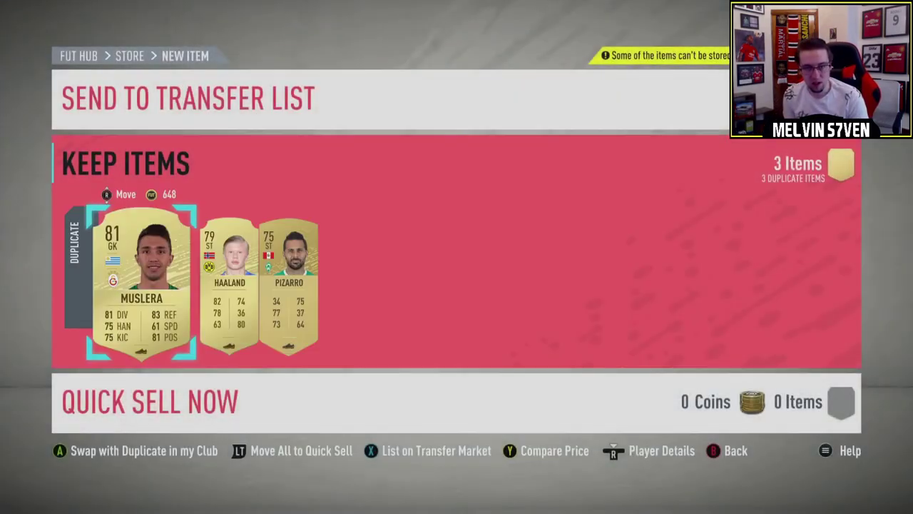
key(Right)
key(Right)
key(Left)
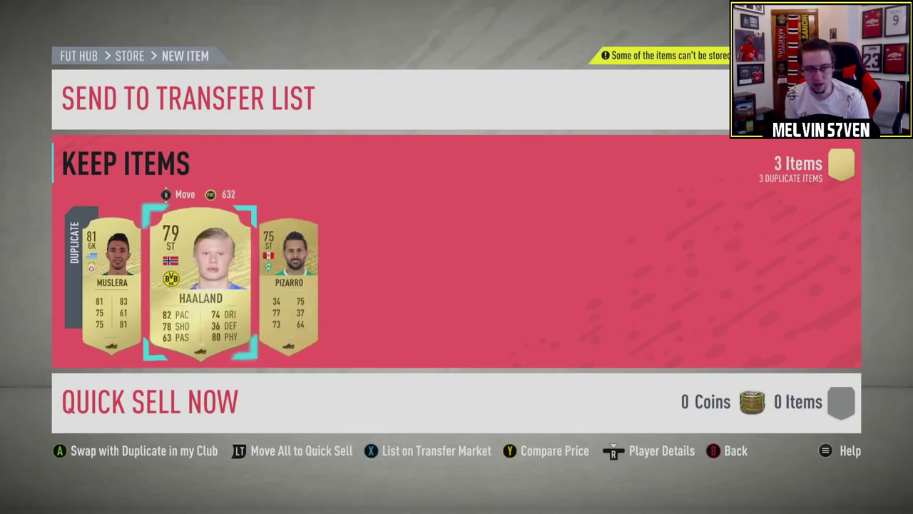
key(Tab)
key(Return)
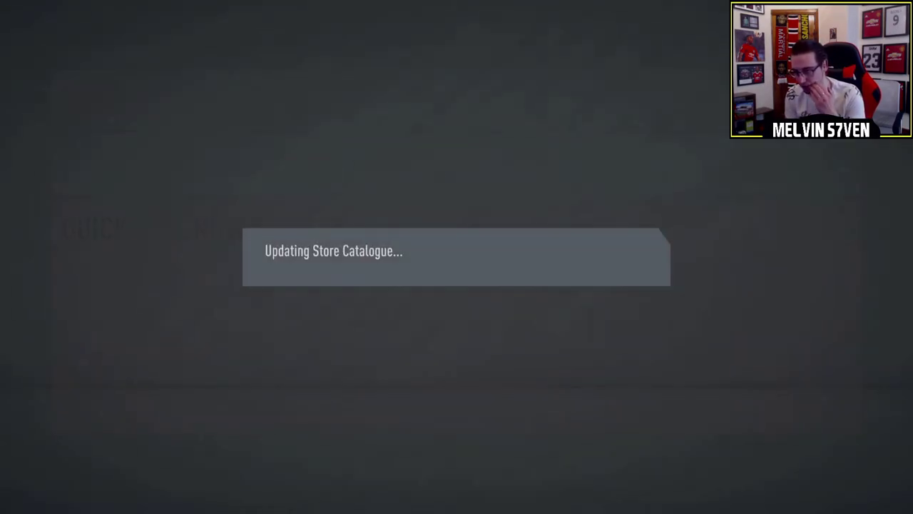
key(Right)
key(Right)
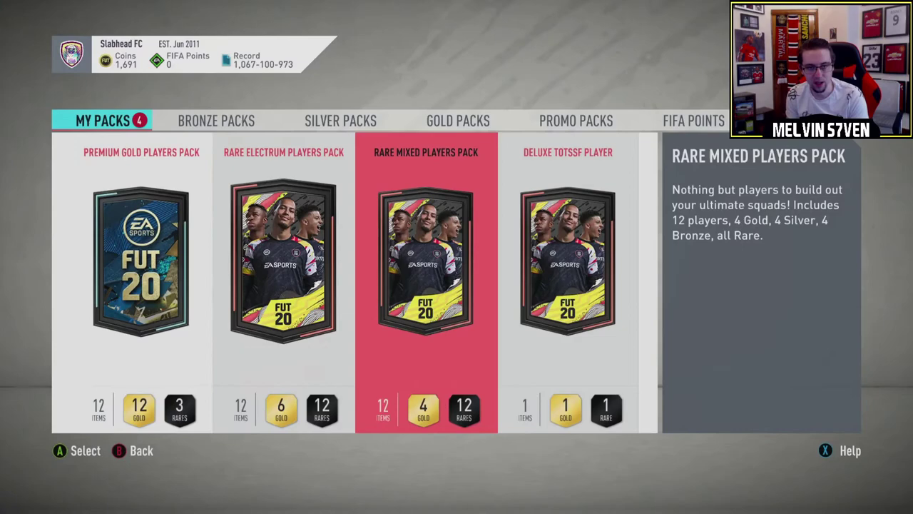
Step: Open the Premium Gold Players Pack, led by 81-rated Cragno, and keep all twelve players
key(Right)
key(Left)
key(Left)
key(Left)
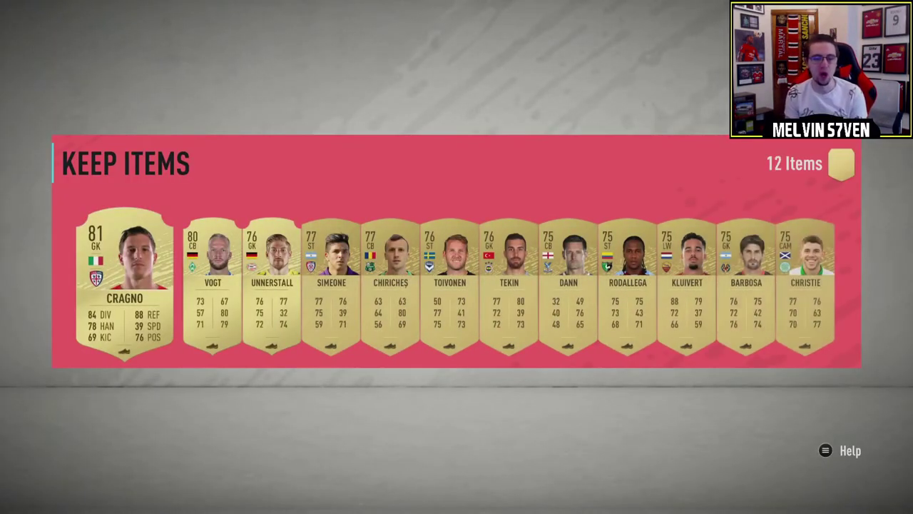
key(Return)
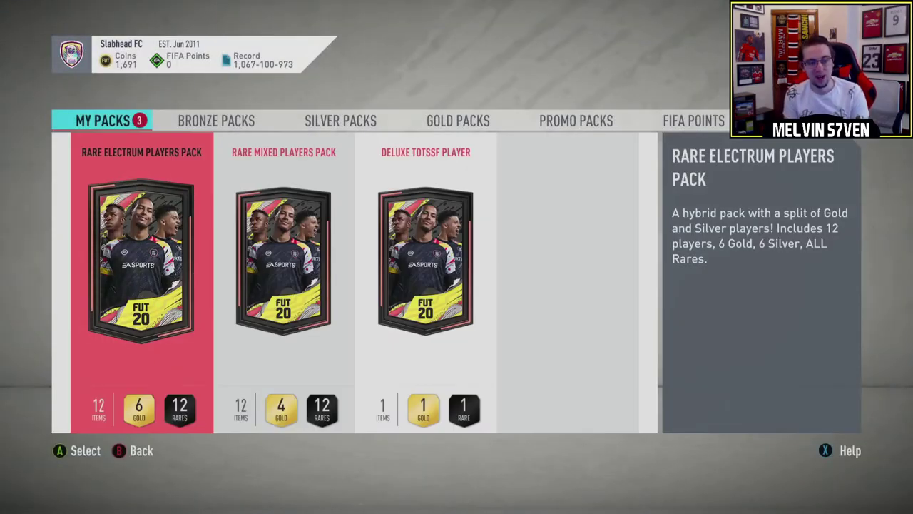
Step: Open the Rare Mixed Players Pack and look over its player cards
key(Right)
key(Return)
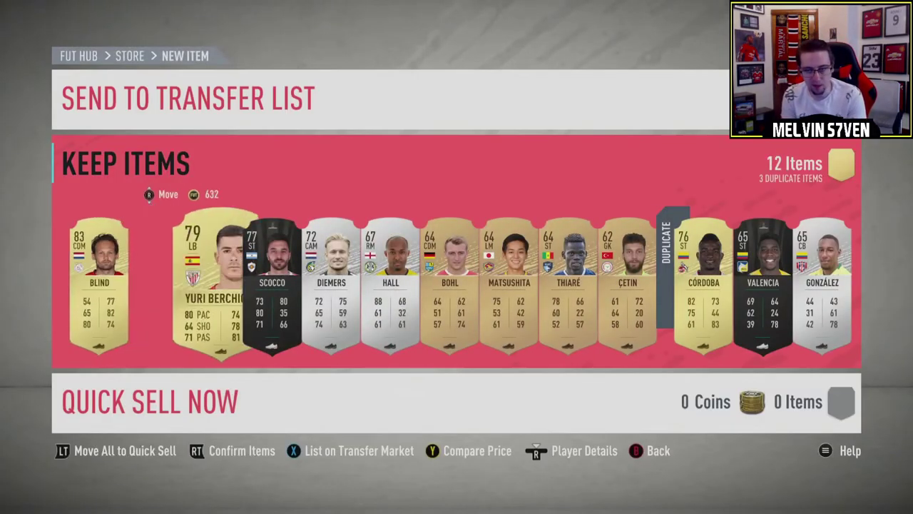
key(Right)
key(Right)
Step: Store the new players and quick sell the three duplicates for 1,064 coins
key(Return)
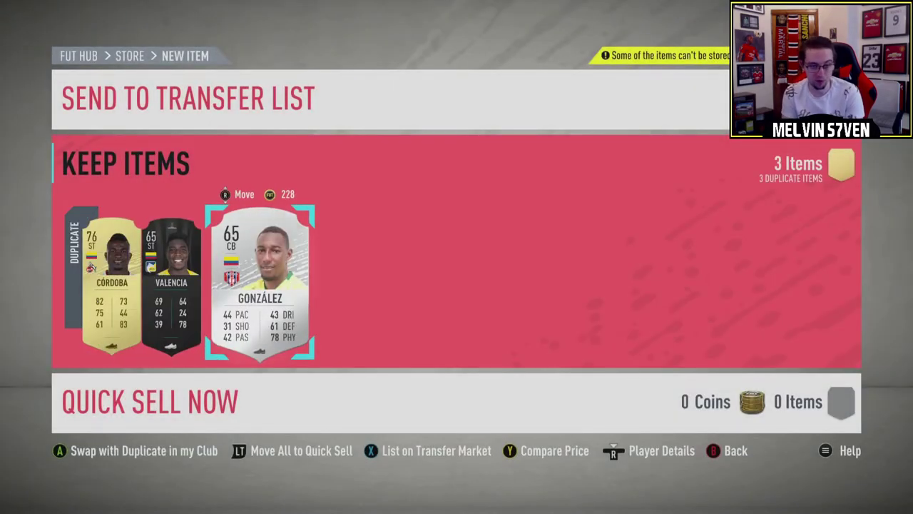
key(Down)
key(Return)
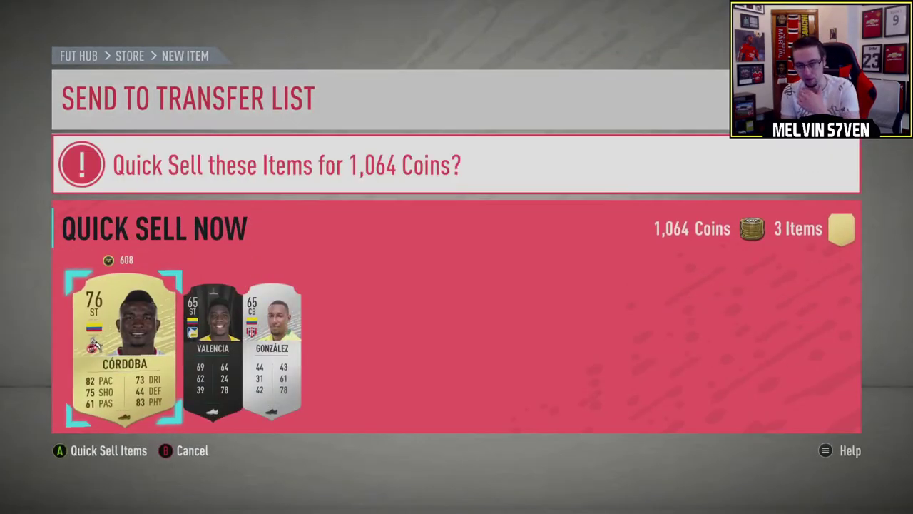
key(Return)
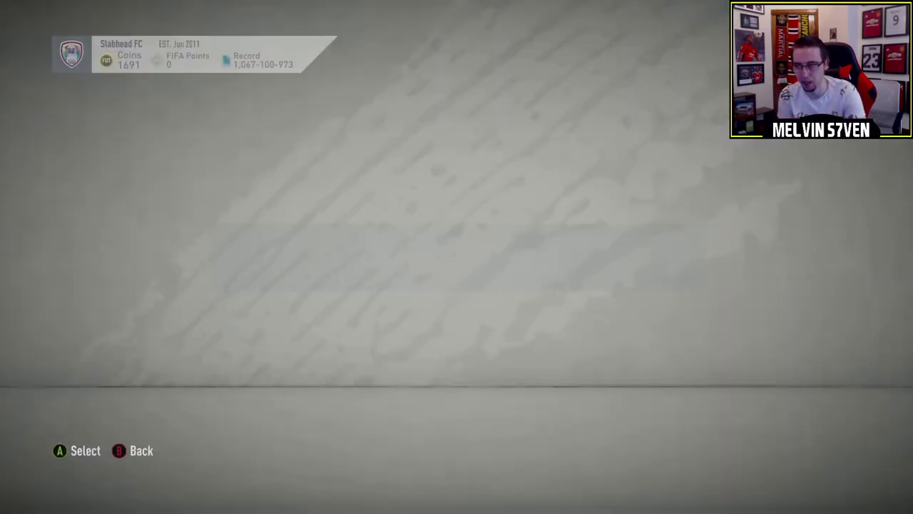
key(Right)
key(Left)
Step: Open the Rare Electrum Players Pack, led by 83-rated Pickford, and keep all twelve players
key(Return)
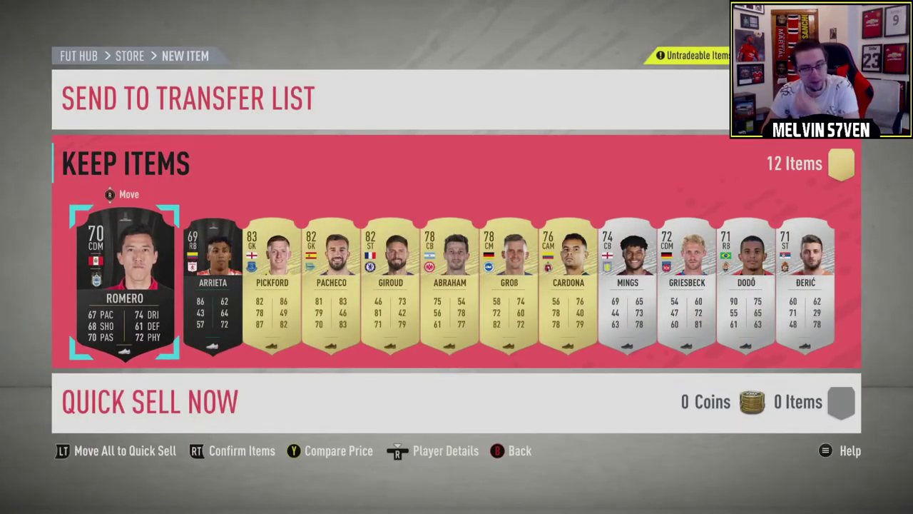
key(Return)
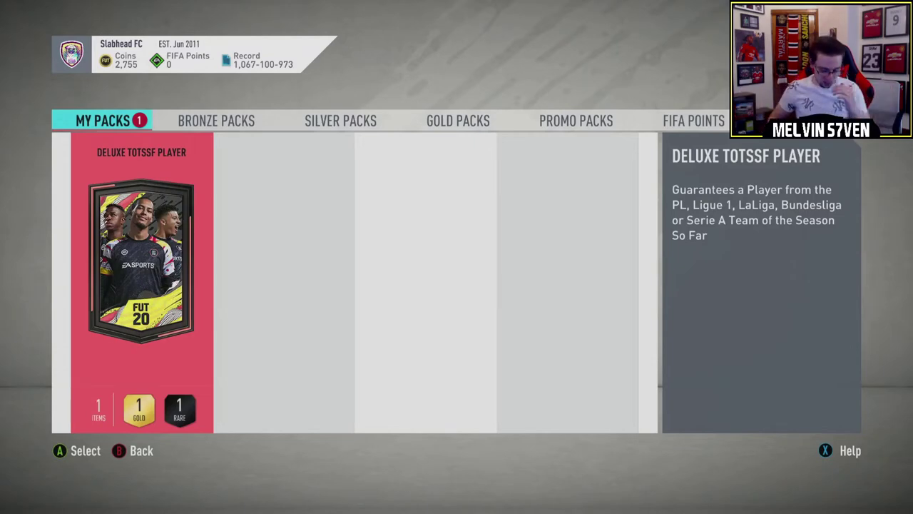
Step: Open the Deluxe TOTSSF Player pack, skip the walkout, and keep 92-rated TOTSSF Ginter
key(Return)
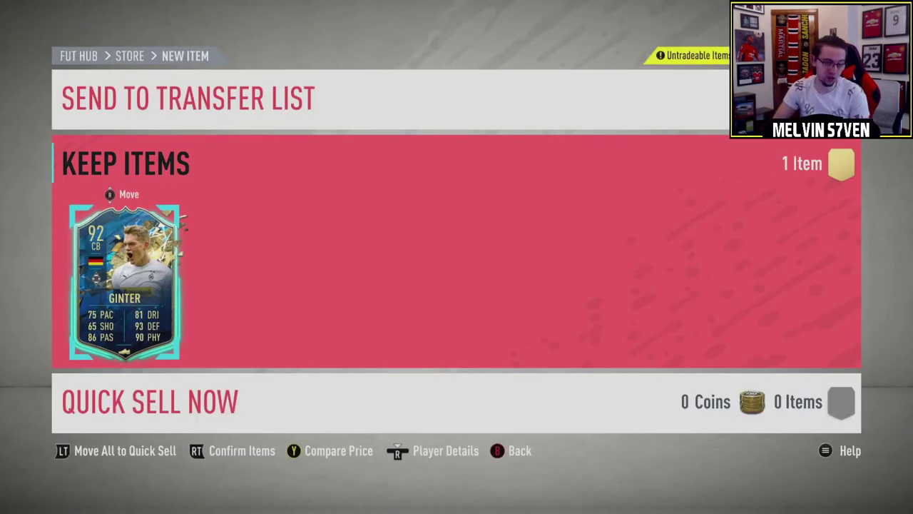
key(Return)
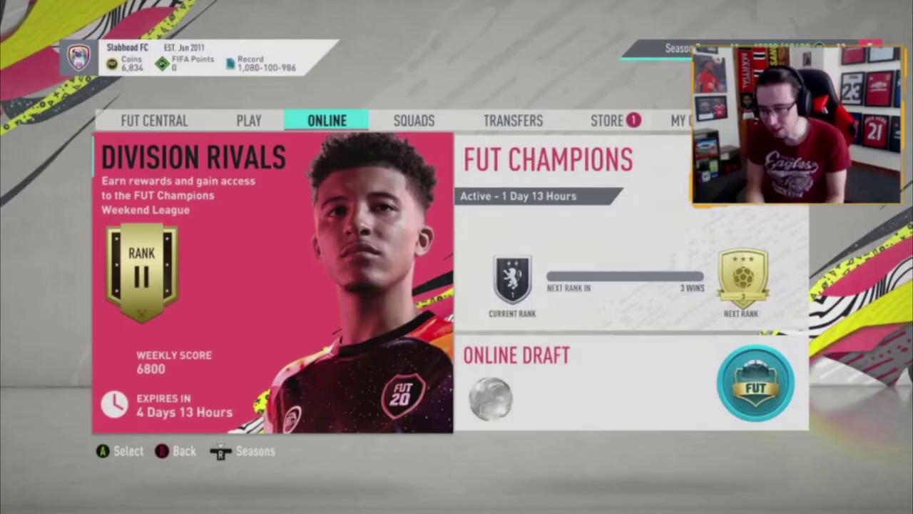
Step: Go to the Store's pack browser and show the Bronze Packs tab, with 6,834 coins
key(Right)
key(Right)
key(Right)
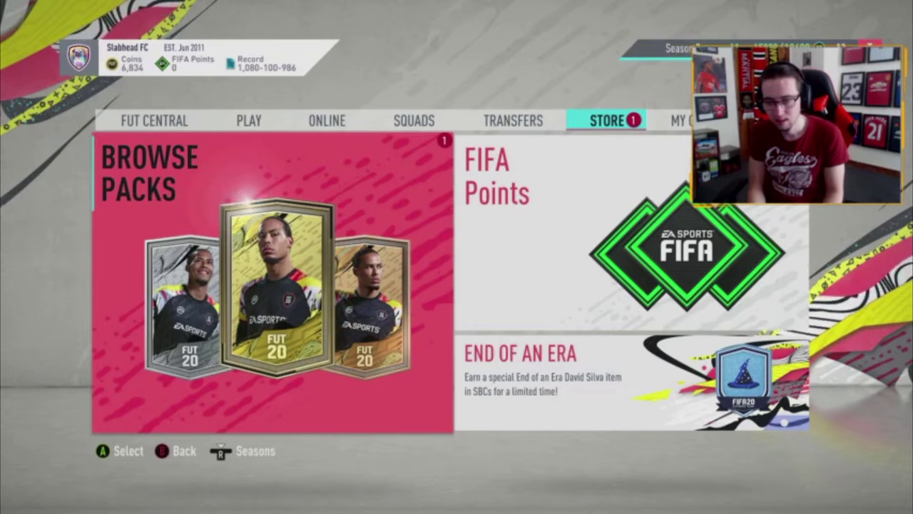
key(Return)
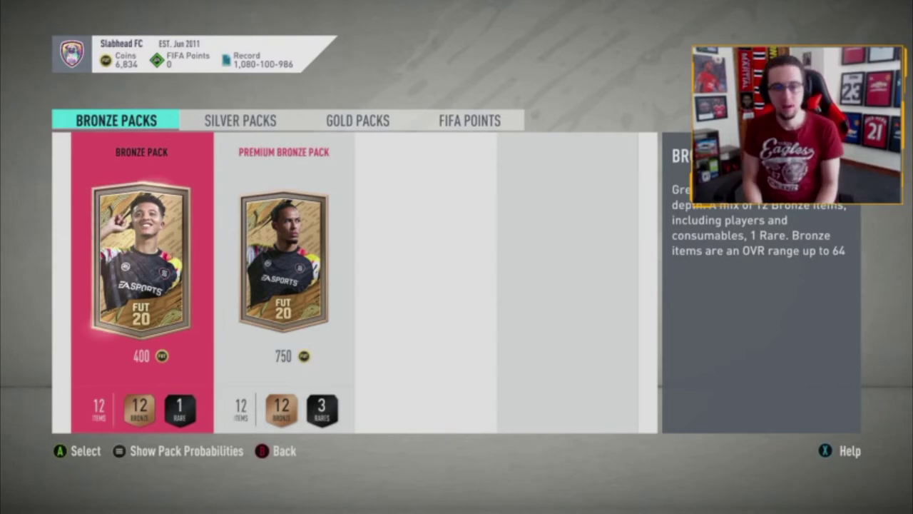
Step: Leave the bronze packs and open the club player search
key(Escape)
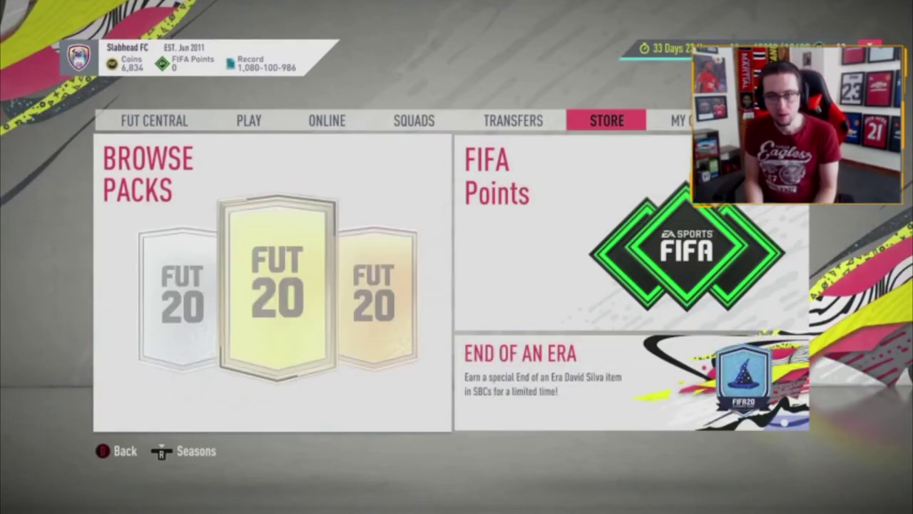
key(Right)
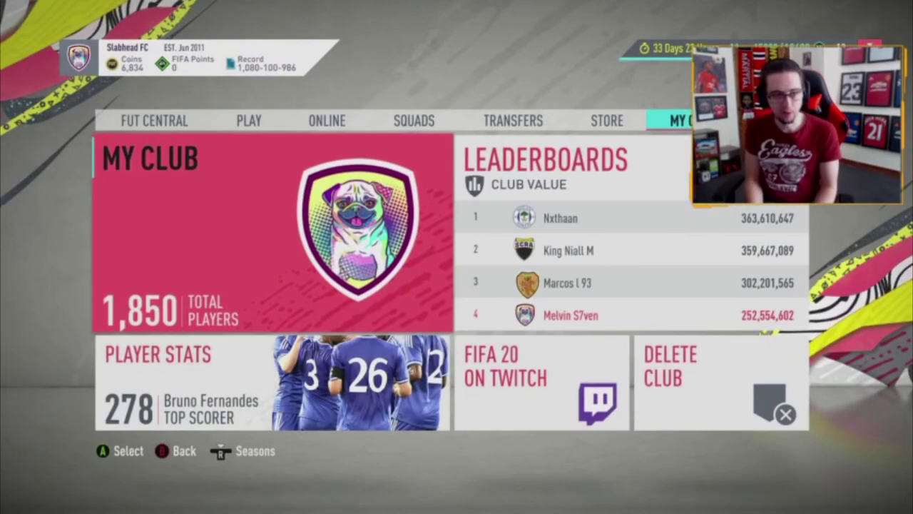
key(Return)
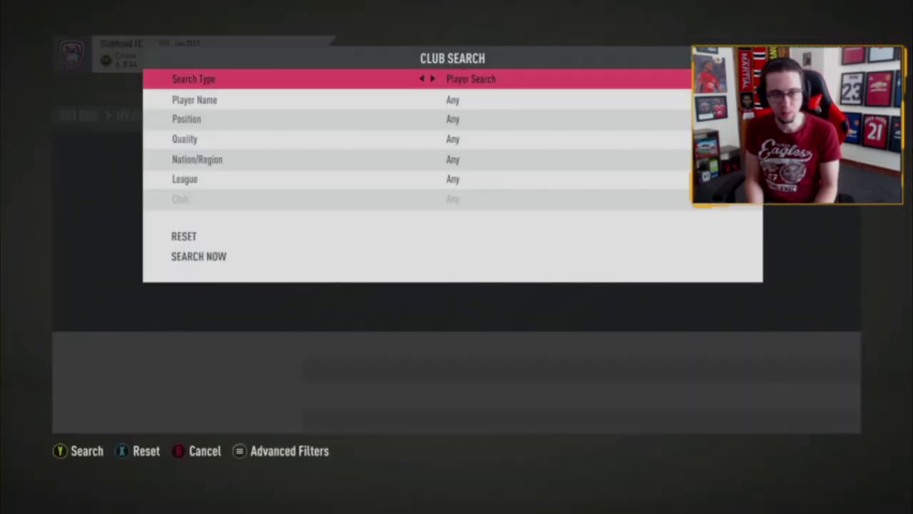
Step: Search the club for players from Spain
key(Return)
key(Up)
key(Up)
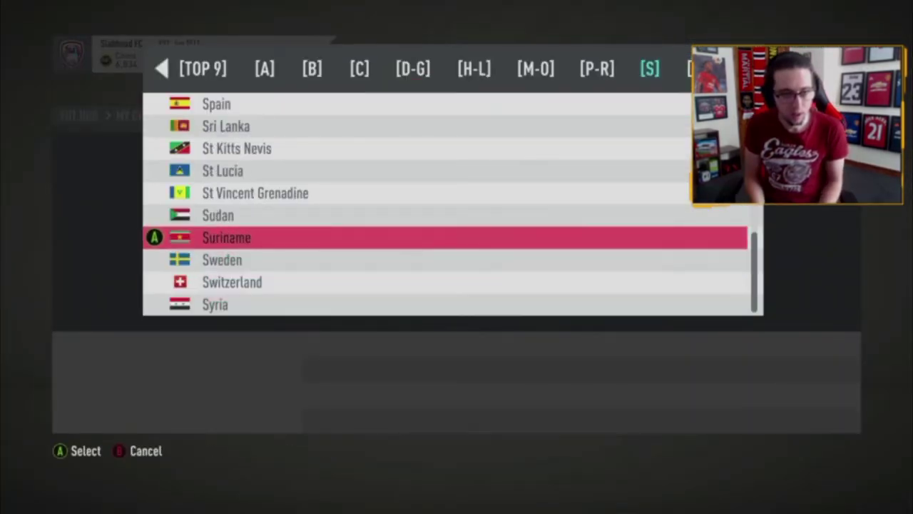
key(Up)
key(Up)
key(Up)
key(Down)
key(Down)
key(Down)
key(Down)
key(Down)
key(Down)
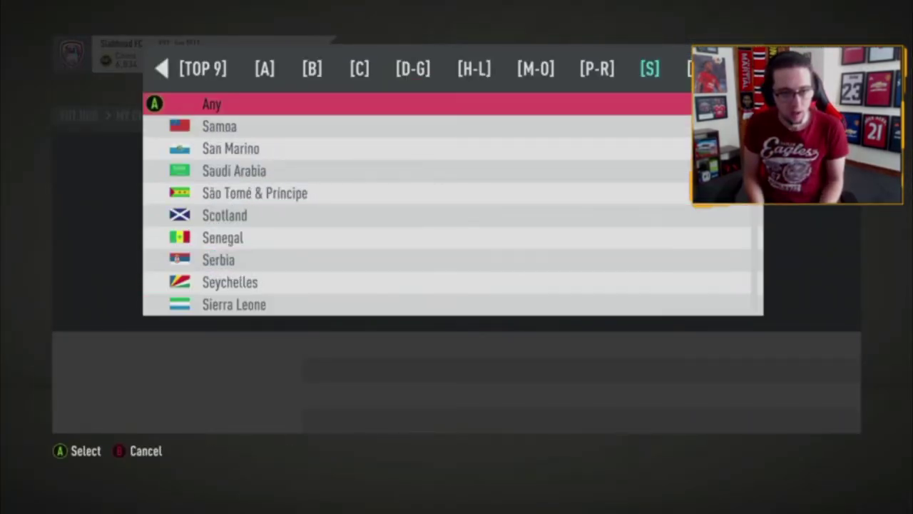
key(Down)
key(Down)
key(Down)
key(Down)
key(Down)
key(Down)
key(Down)
key(Down)
key(Down)
key(Down)
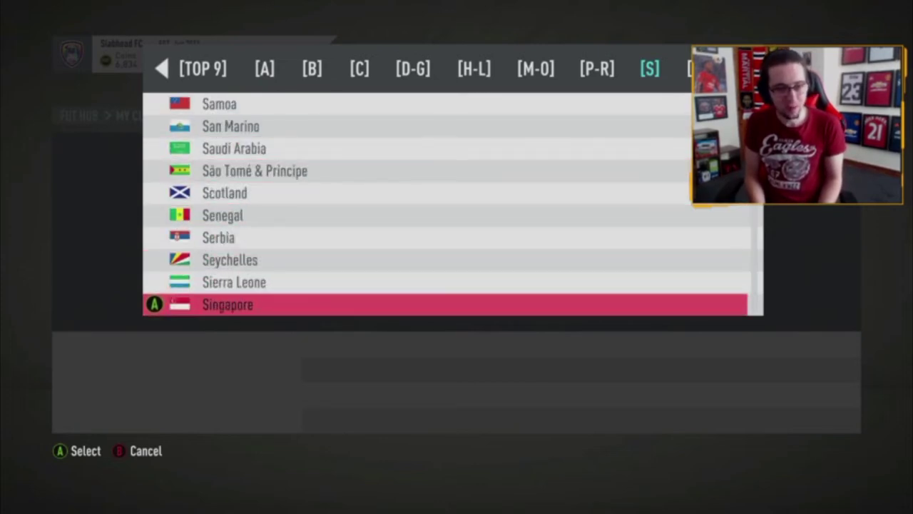
key(Down)
key(Down)
key(Down)
key(Down)
key(Up)
key(Up)
key(Up)
key(Up)
key(Up)
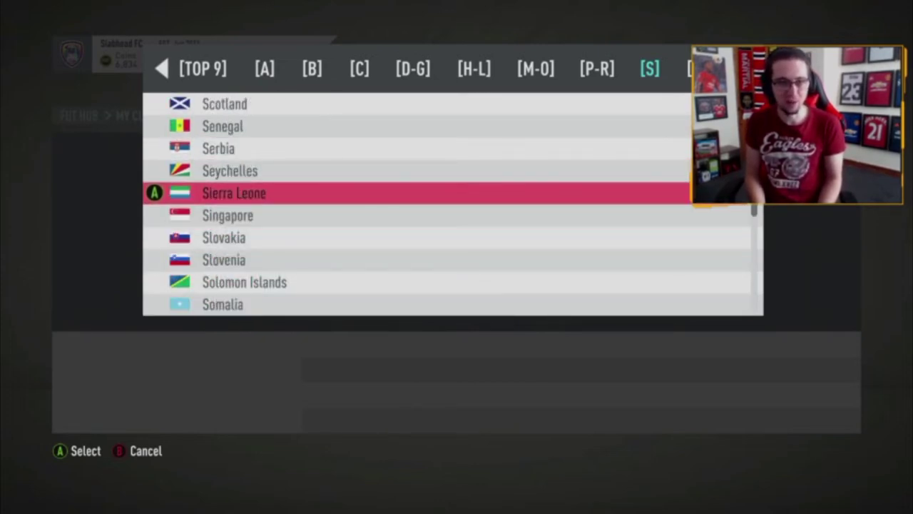
key(Up)
key(Up)
key(Up)
key(Up)
key(Up)
key(Up)
key(Up)
key(Up)
key(Up)
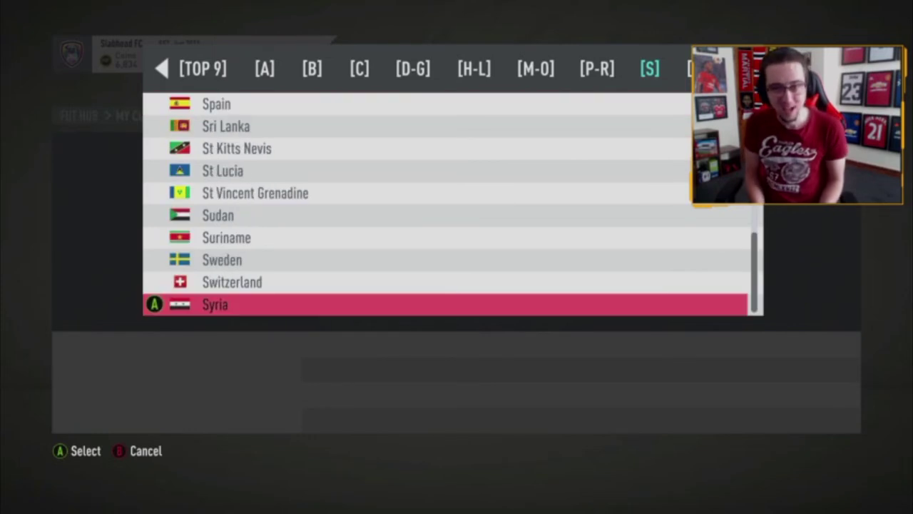
key(Up)
key(Up)
key(Up)
key(Up)
key(Up)
key(Up)
key(Up)
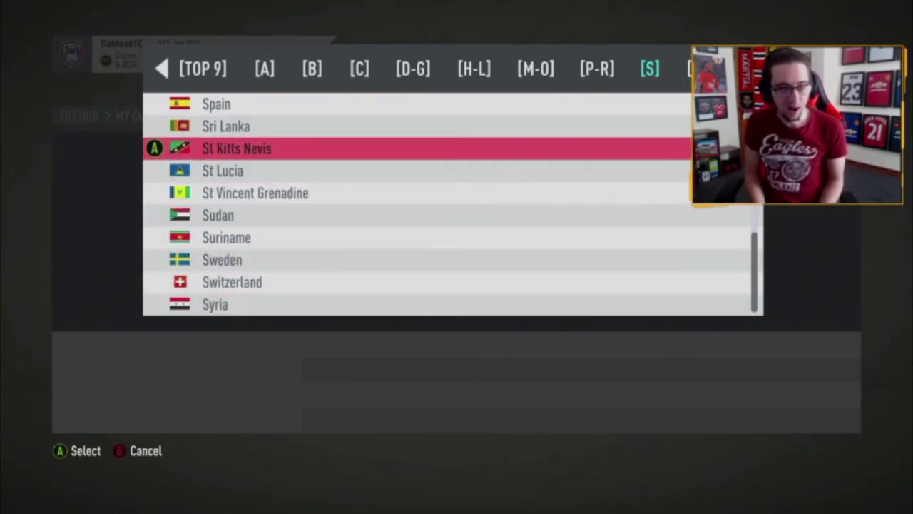
key(Up)
key(Up)
key(Return)
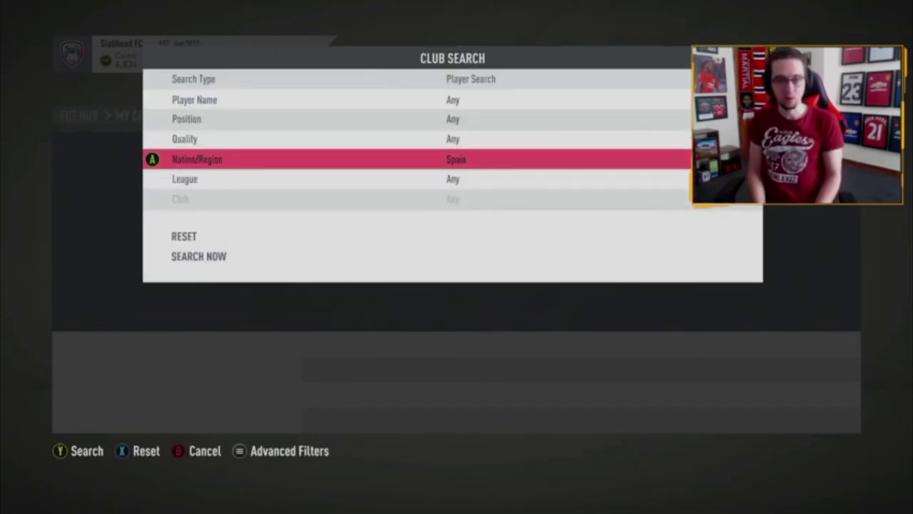
key(y)
Step: Change the nation filter to England and search its players
key(Escape)
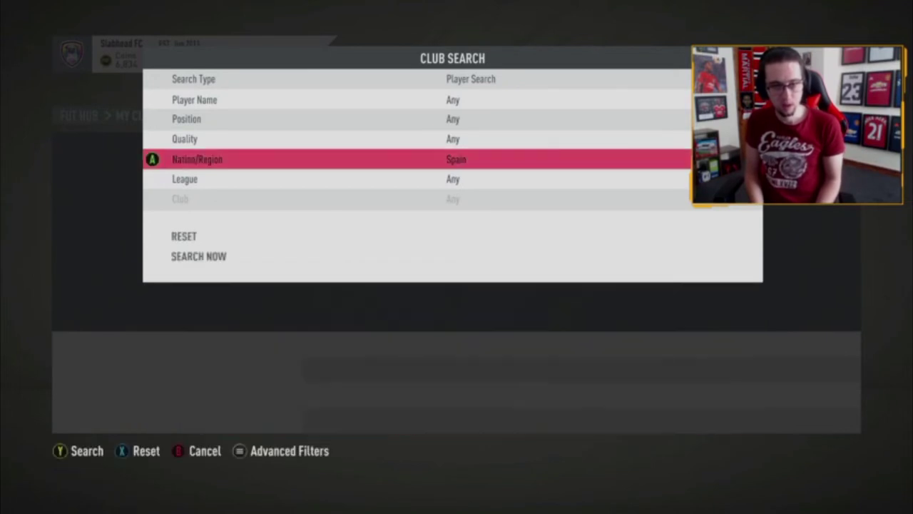
key(Return)
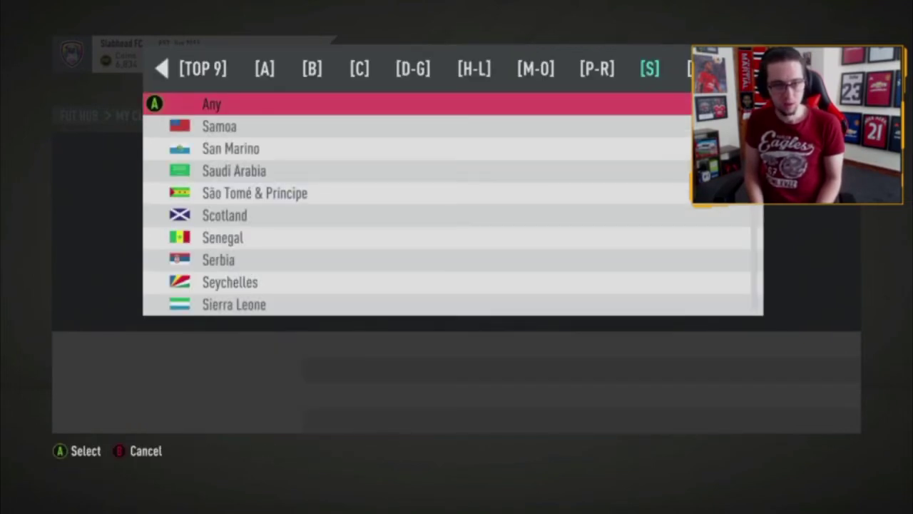
key(Down)
key(Down)
key(Down)
key(Down)
key(Down)
key(Up)
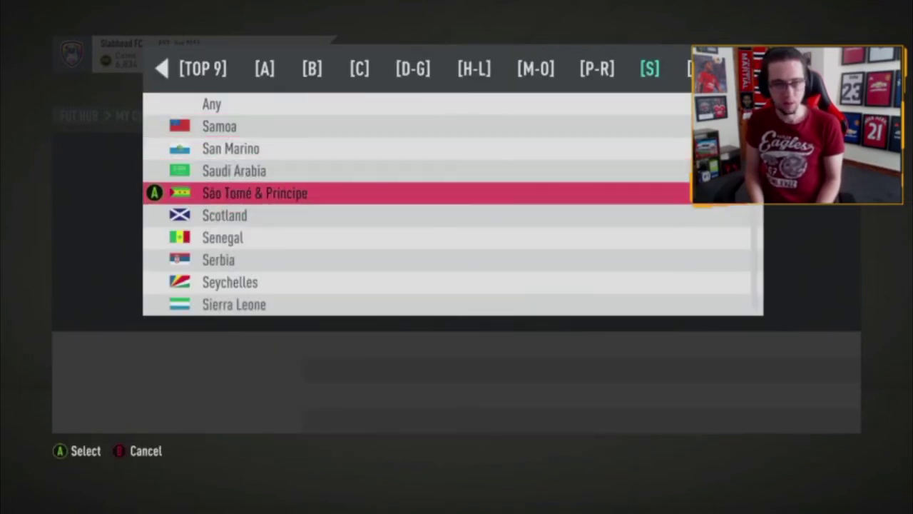
key(Up)
key(Up)
key(Page_Up)
key(Page_Up)
key(Page_Up)
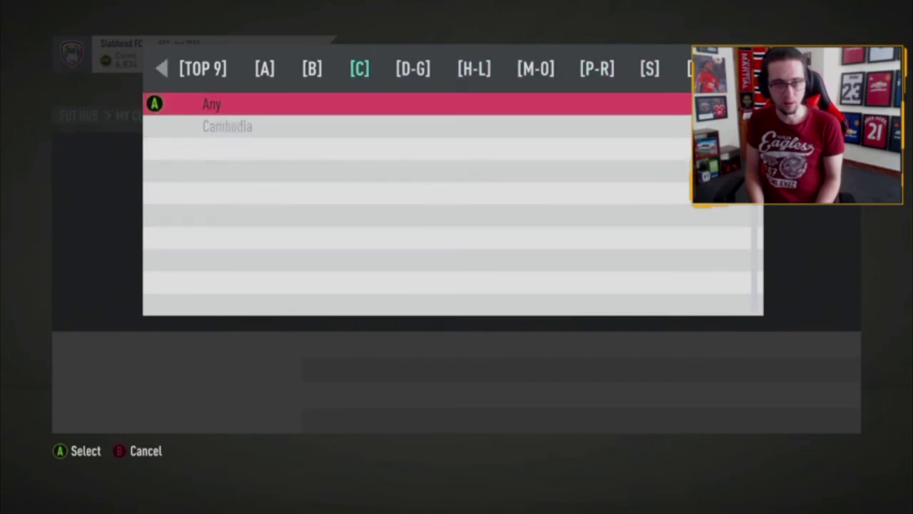
key(Page_Down)
key(Down)
key(Down)
key(Down)
key(Down)
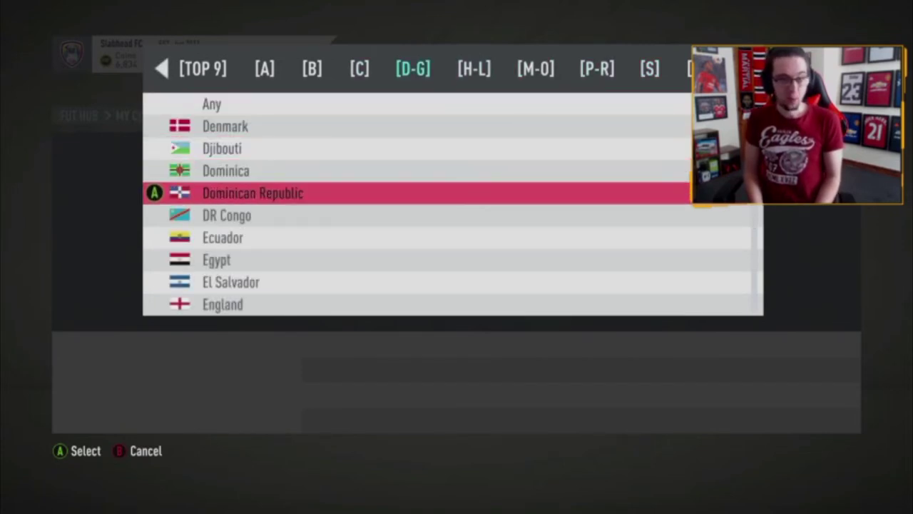
key(Down)
key(Down)
key(Down)
key(Down)
key(Down)
key(Return)
key(Return)
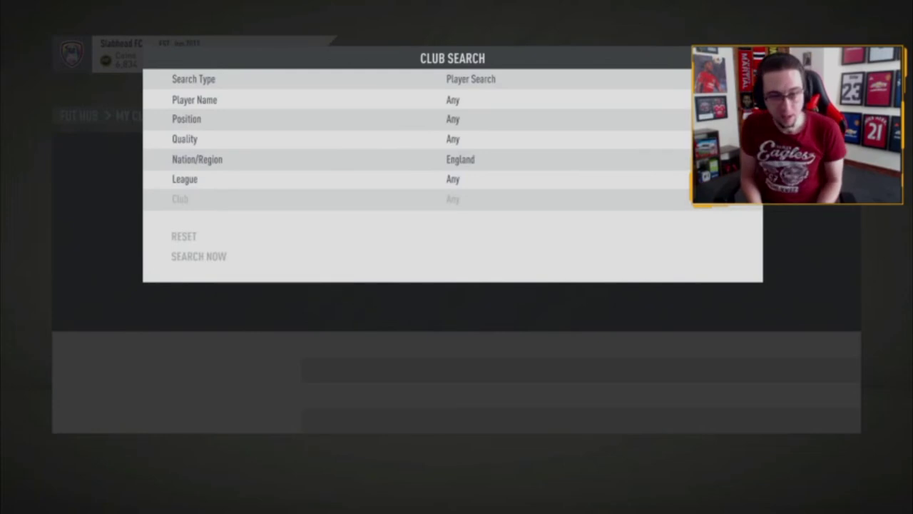
Step: Search the club for Argentinian players
key(Escape)
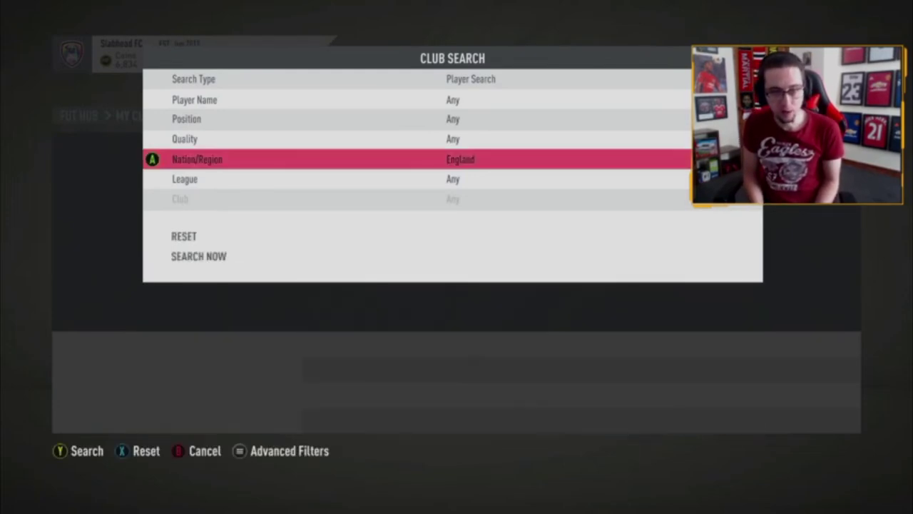
key(Return)
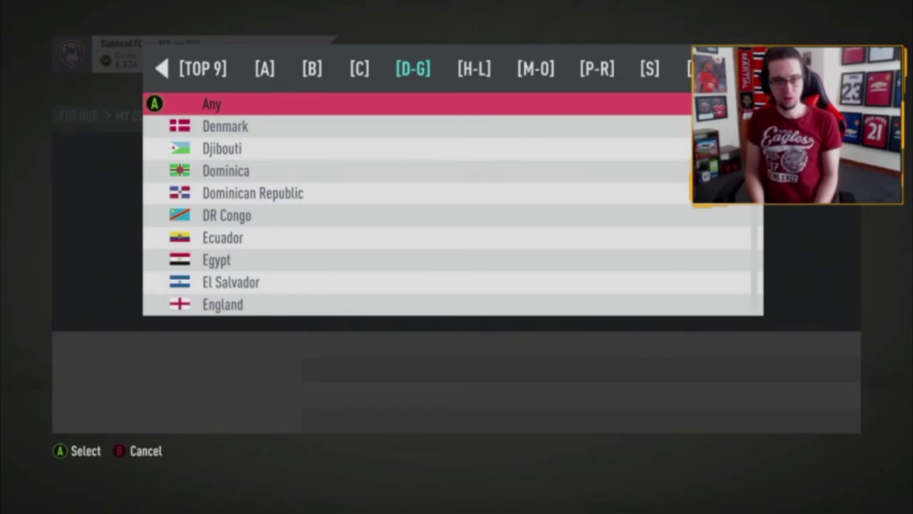
key(Left)
key(Down)
key(Down)
key(Down)
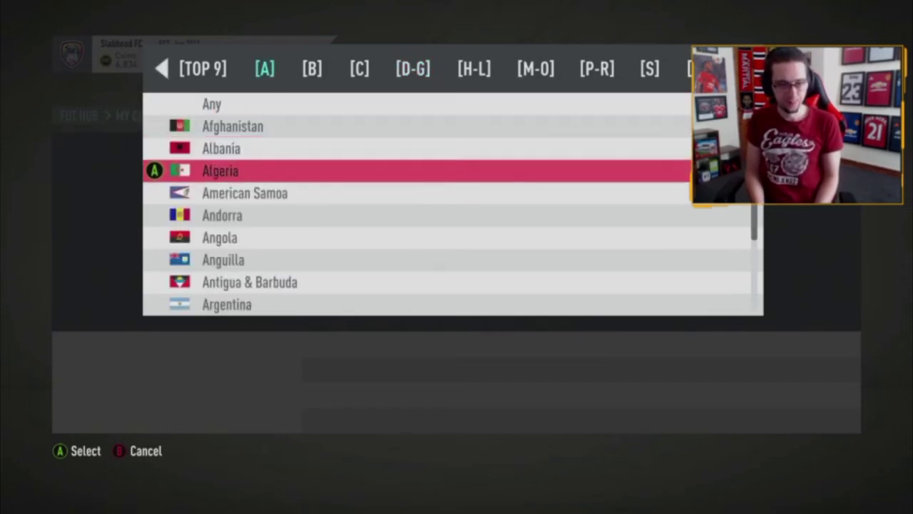
key(Down)
key(Down)
key(Down)
key(Down)
key(Down)
key(Down)
key(Return)
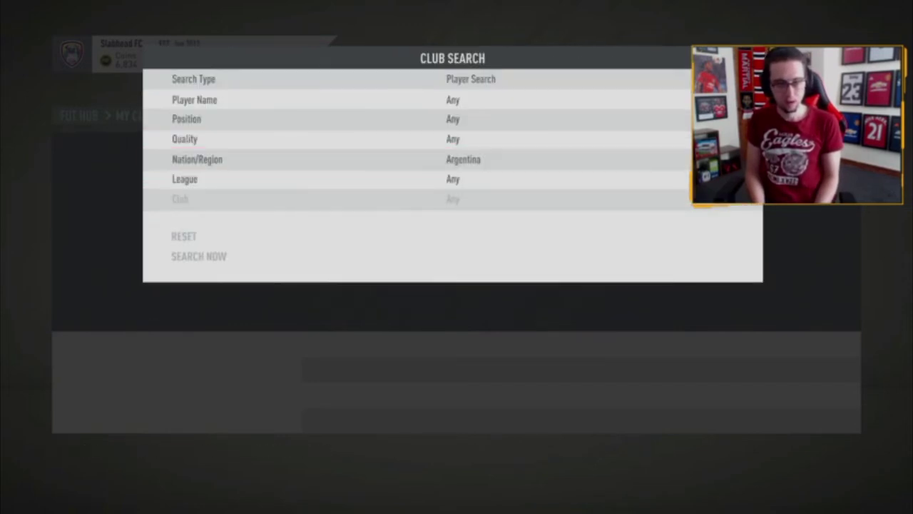
key(Return)
Step: Switch the nation filter to Belgium and search
key(Escape)
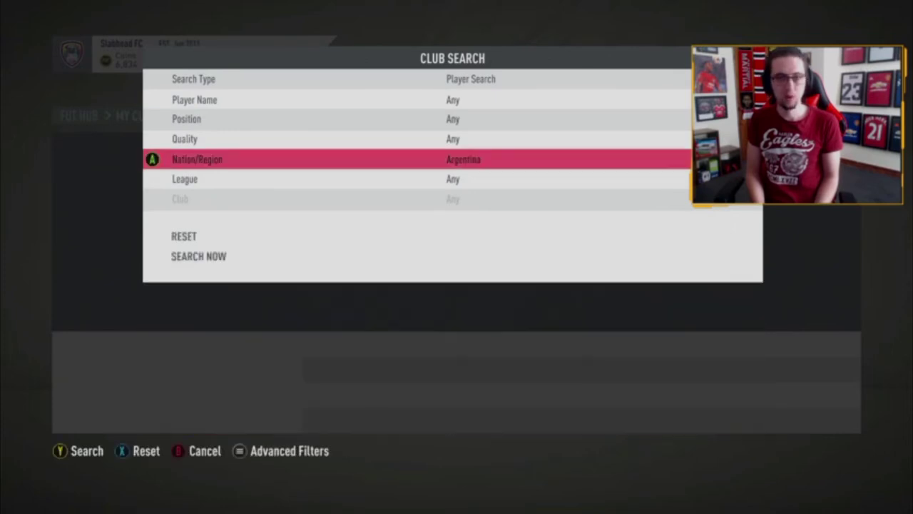
key(Return)
key(Down)
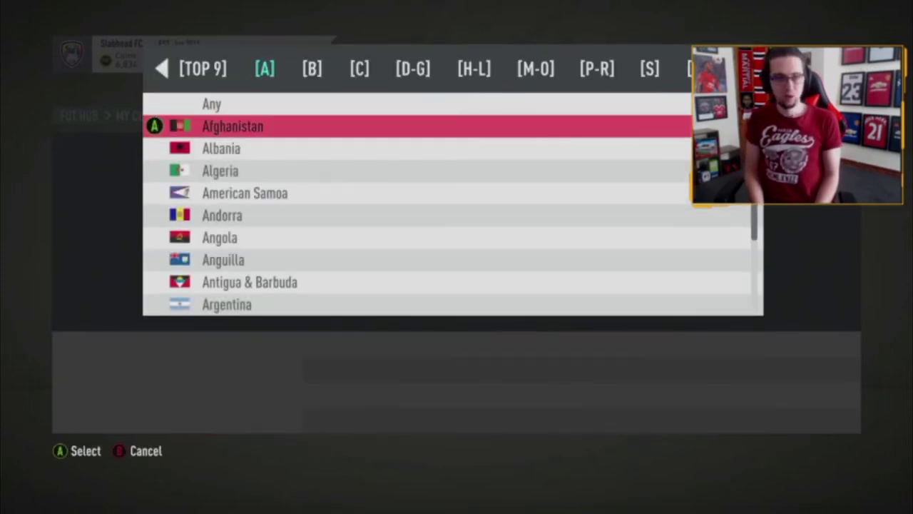
key(Right)
key(Down)
key(Down)
key(Down)
key(Down)
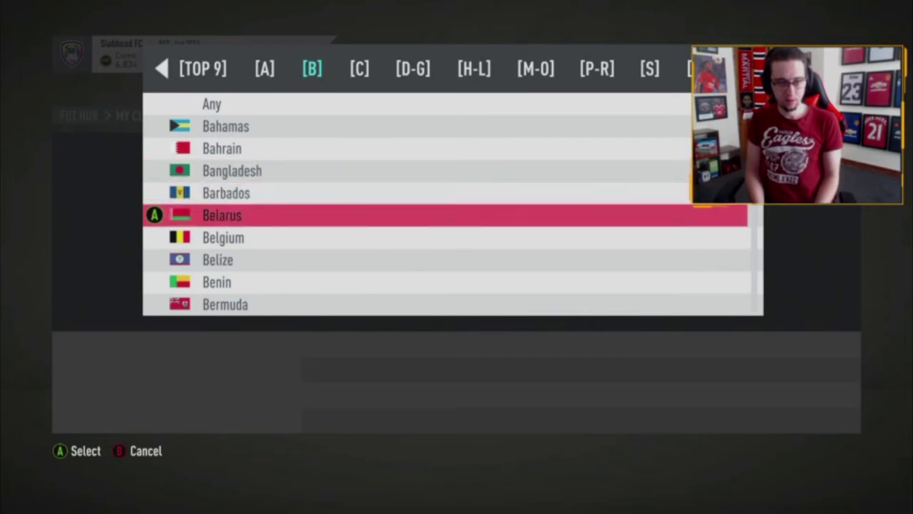
key(Down)
key(Return)
key(y)
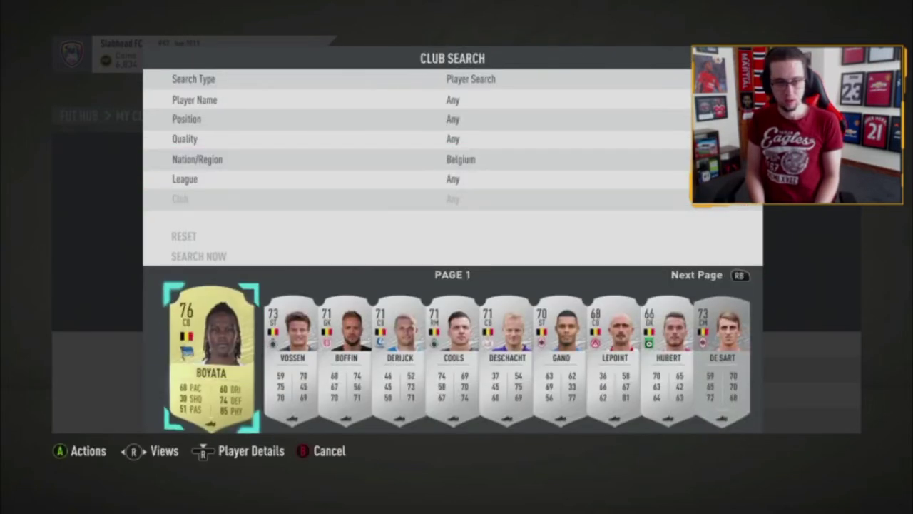
Step: Search the club for players from the Netherlands
key(Escape)
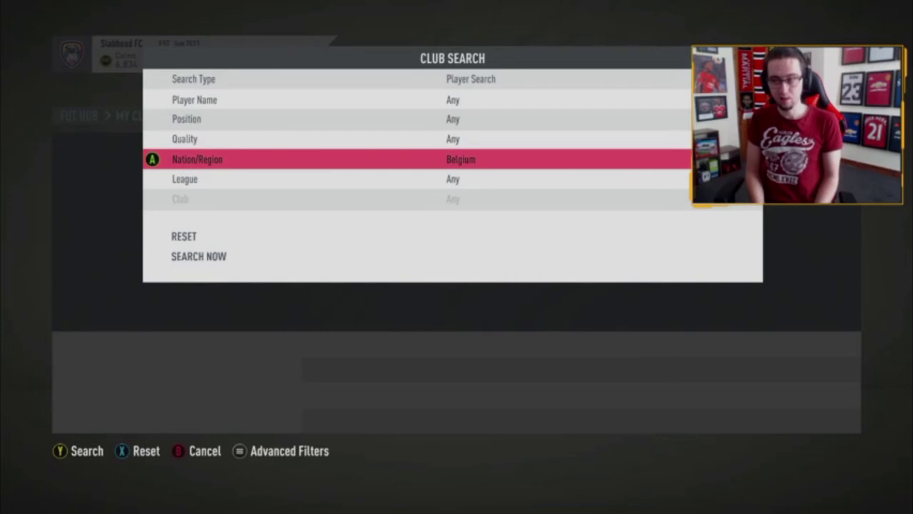
key(Return)
key(Right)
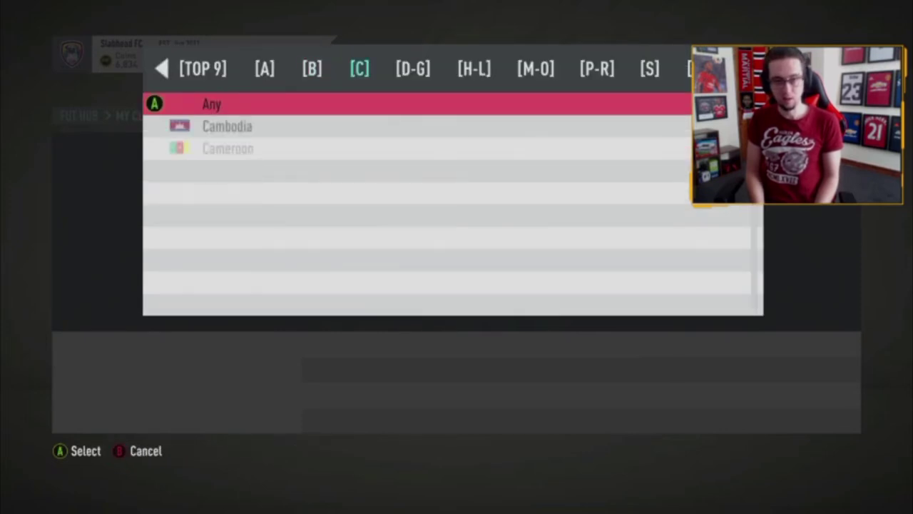
key(Right)
key(Up)
key(Up)
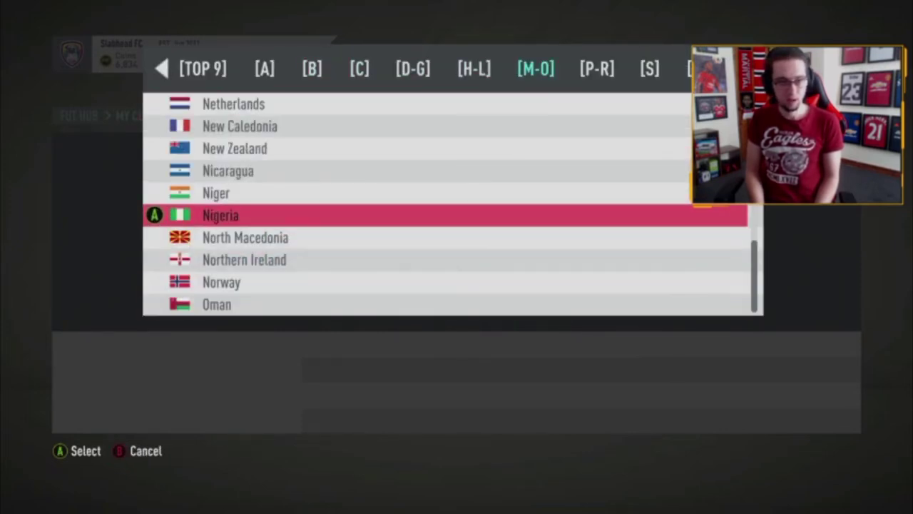
key(Up)
key(Up)
key(Up)
key(Up)
key(Up)
key(Return)
key(Down)
key(Down)
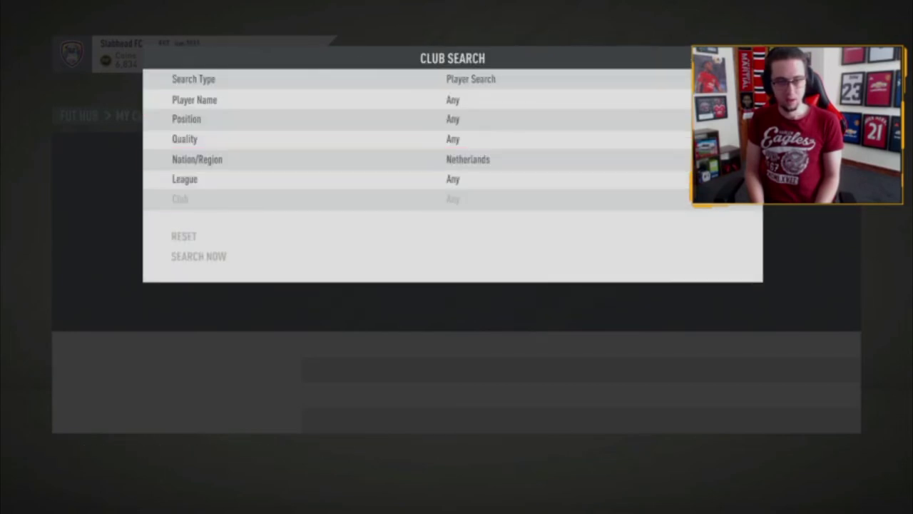
key(Return)
Step: Switch the nation filter to France and search
key(Escape)
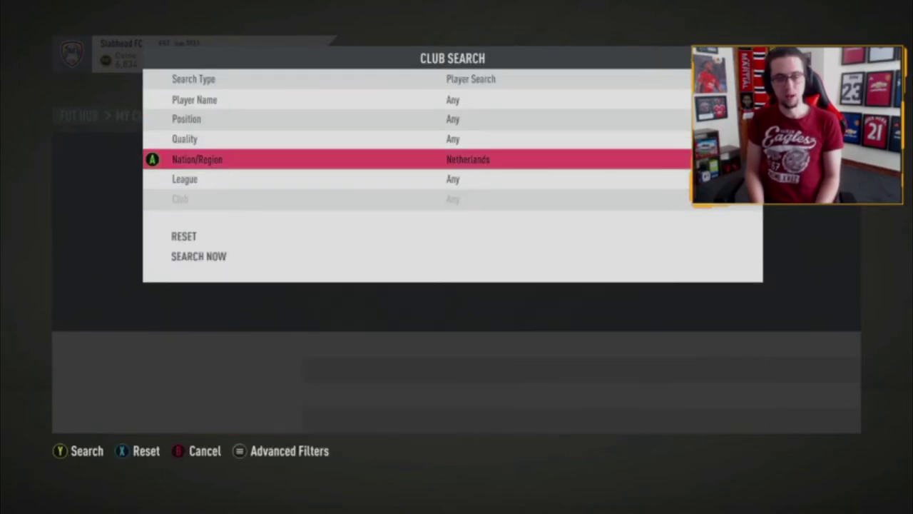
key(Return)
key(Left)
key(Left)
key(Left)
key(Left)
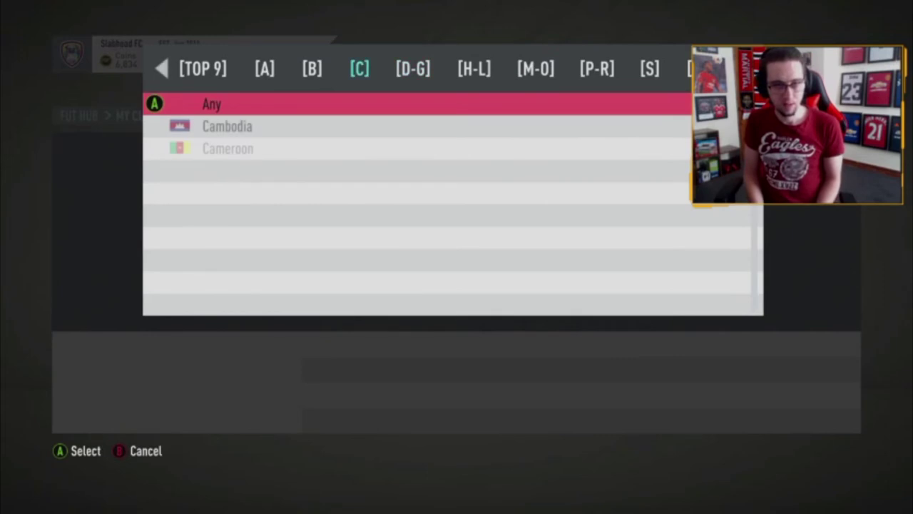
key(Right)
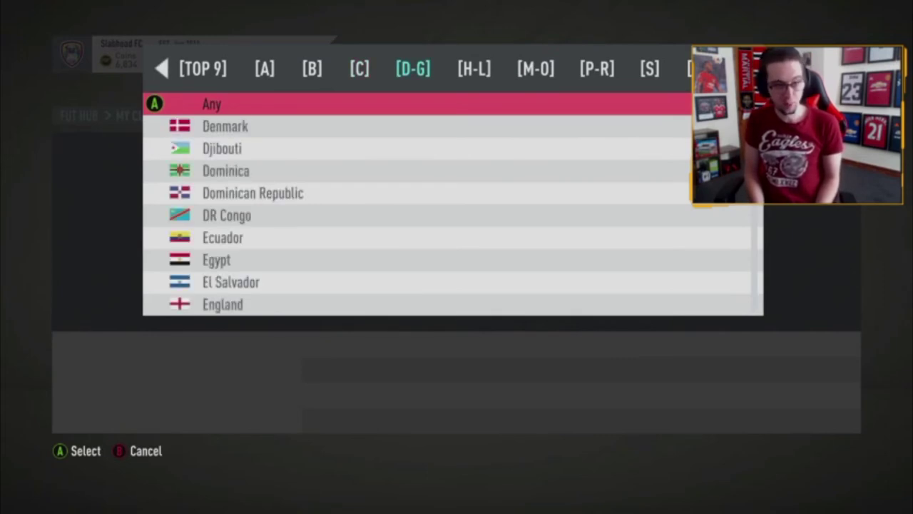
key(Down)
key(Down)
key(Down)
key(Down)
key(Down)
key(Down)
key(Down)
key(Down)
key(Down)
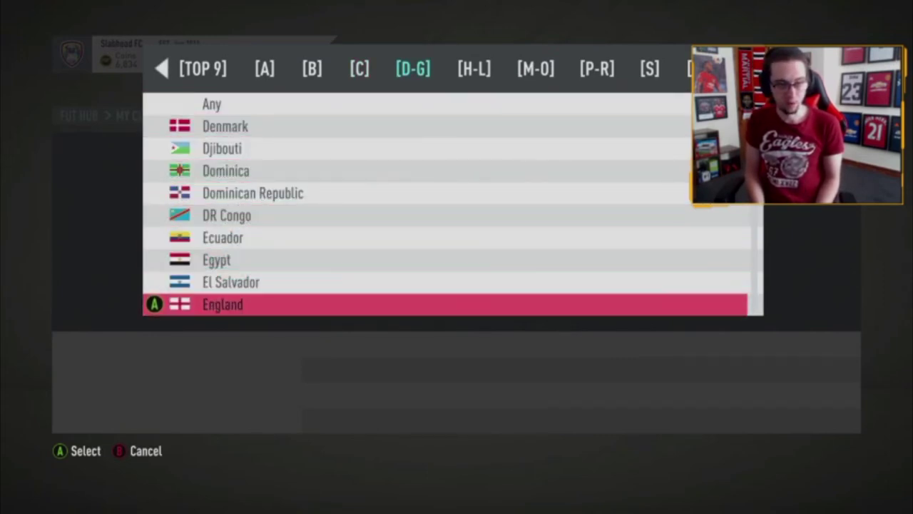
key(Down)
key(Down)
key(Down)
key(Down)
key(Down)
key(Down)
key(Down)
key(Down)
key(Down)
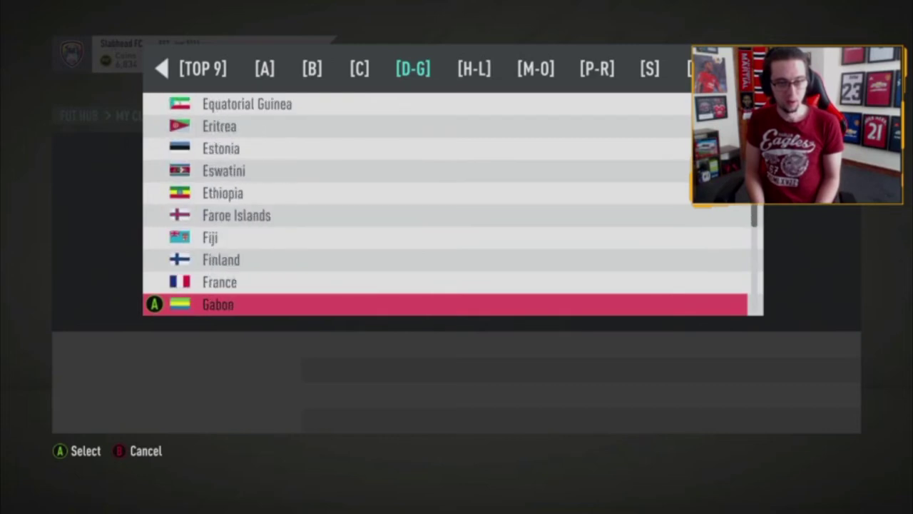
key(Up)
key(Return)
key(Return)
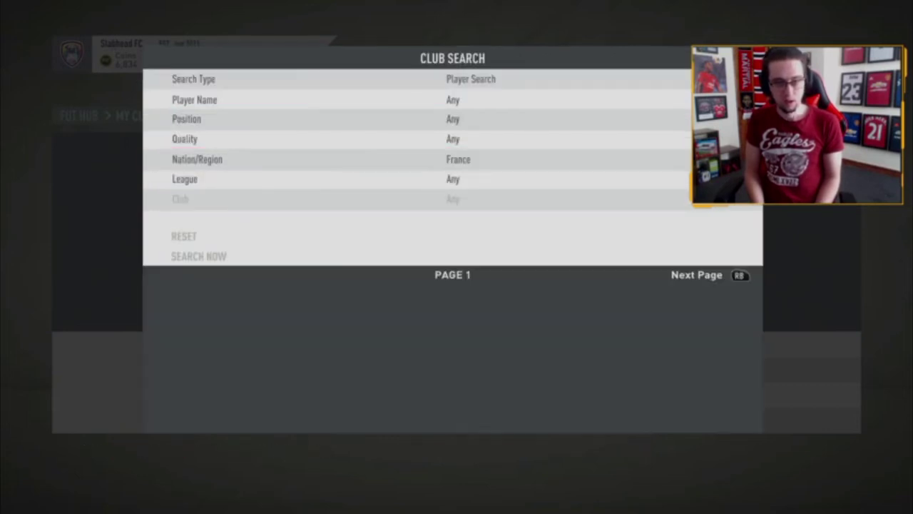
Step: Search the club for Brazilian players
key(Escape)
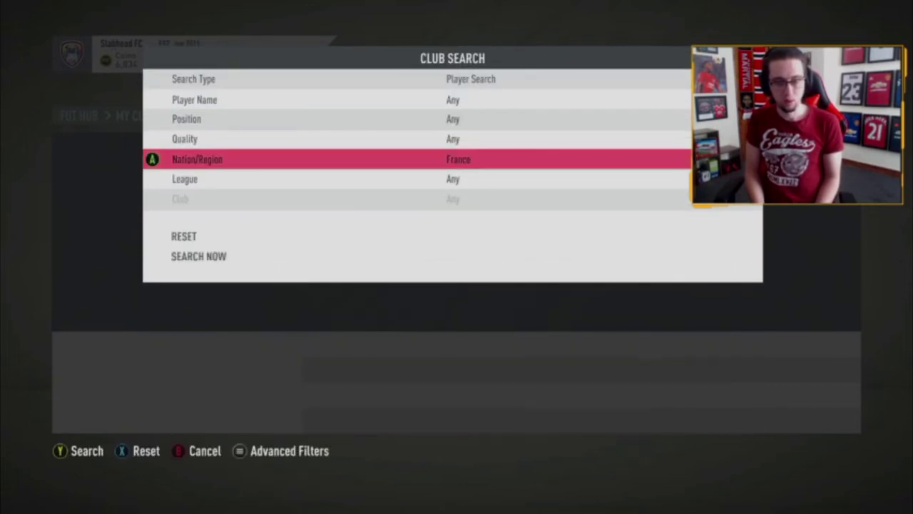
key(Return)
key(Left)
key(Down)
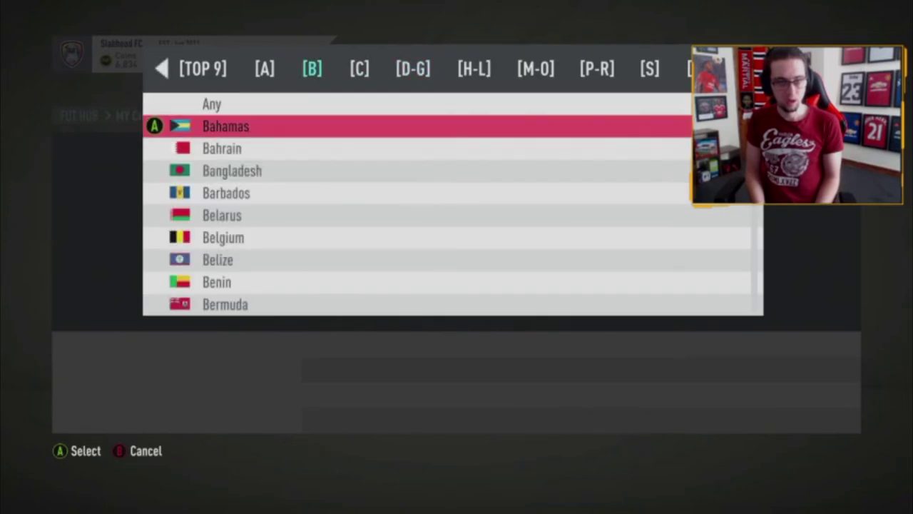
key(Up)
key(Up)
key(Up)
key(Up)
key(Up)
key(Up)
key(Up)
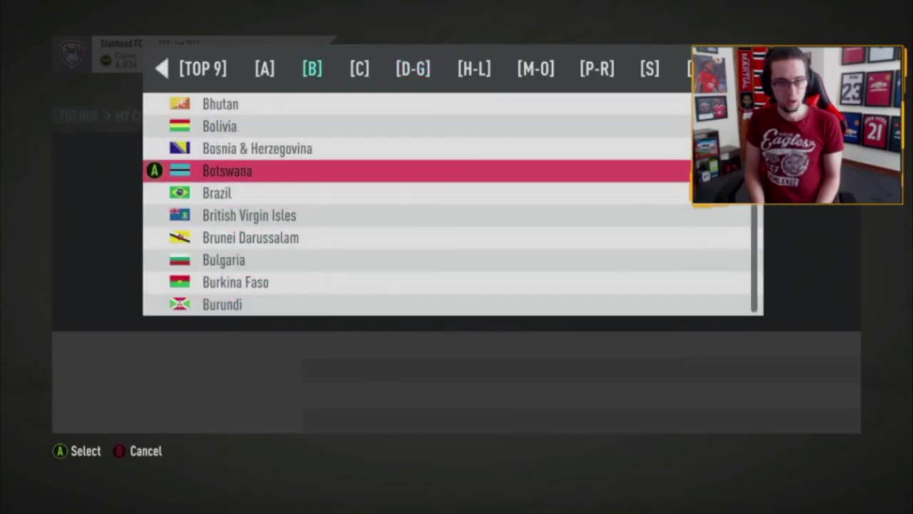
key(Down)
key(Return)
key(Return)
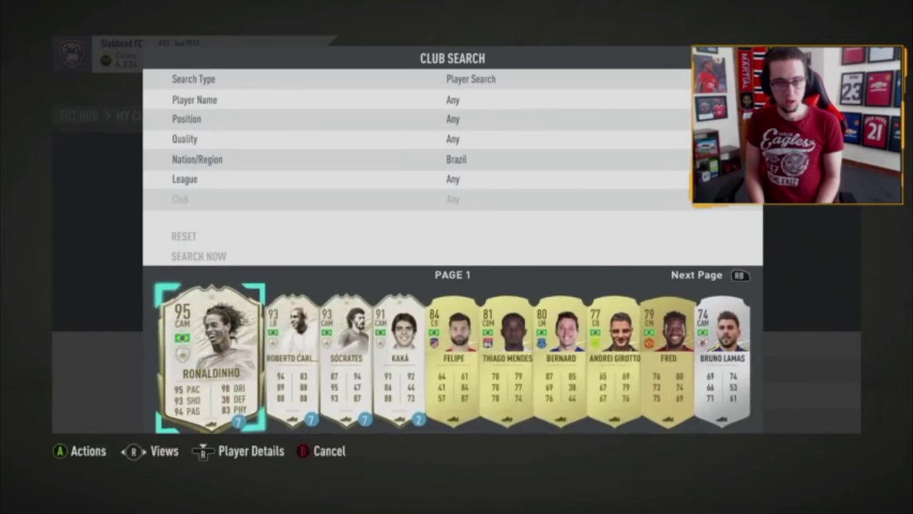
Step: Set the nation filter to Poland and view the Polish players
key(Escape)
key(Return)
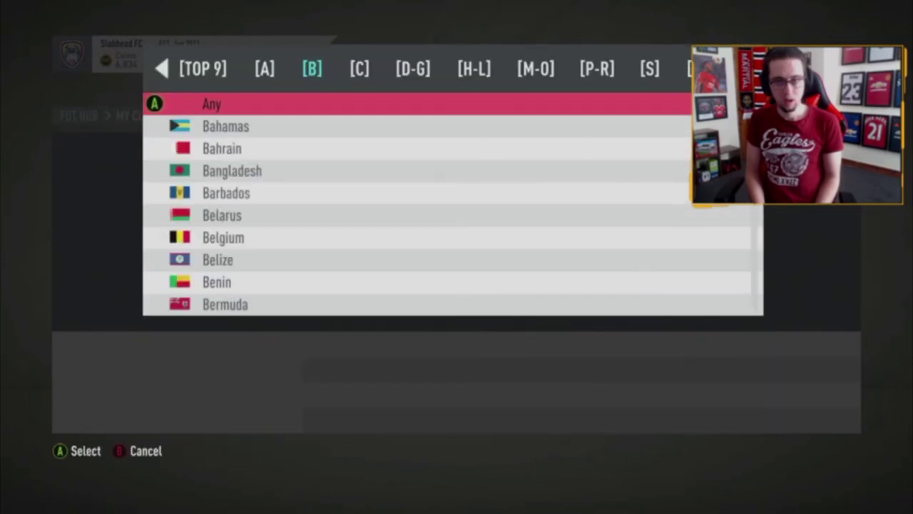
key(Left)
key(Left)
key(Left)
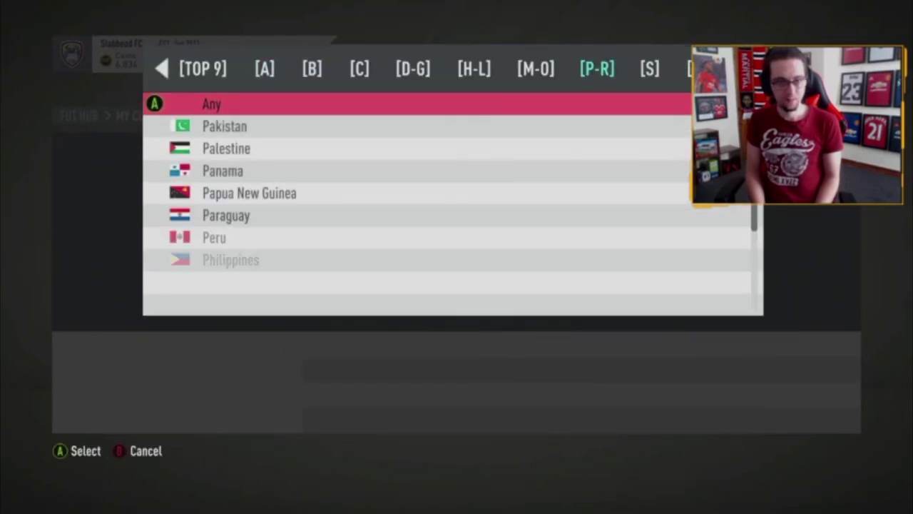
key(Down)
key(Down)
key(Down)
key(Down)
key(Down)
key(Down)
key(Down)
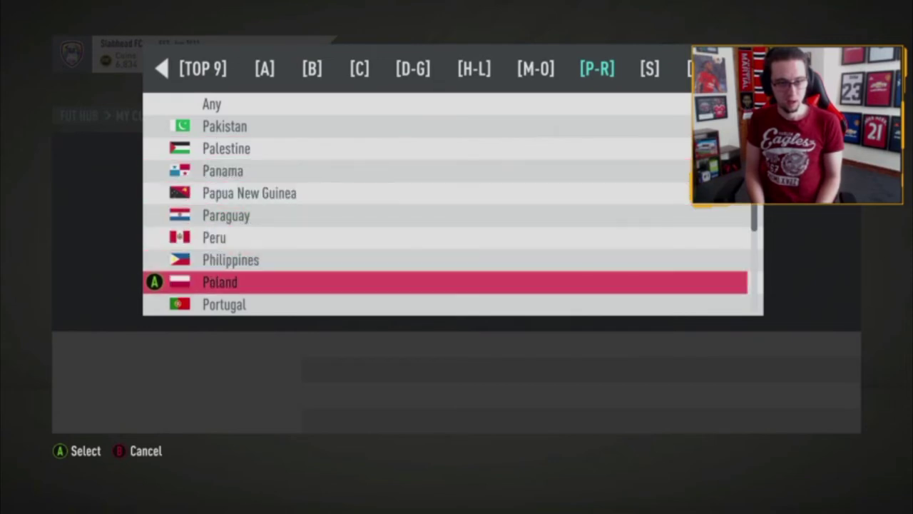
key(Return)
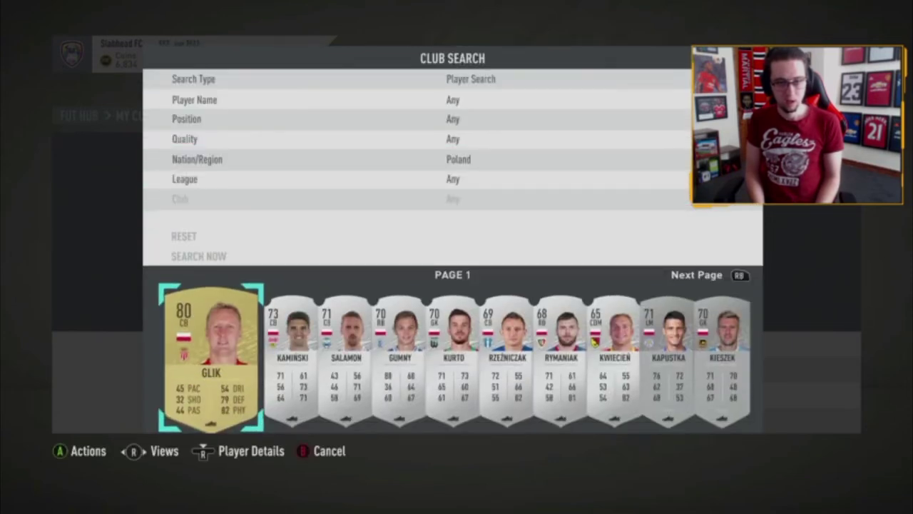
key(Escape)
Step: Search Portugal's players, topped by 99-rated Ronaldo
key(Return)
key(Down)
key(Down)
key(Down)
key(Down)
key(Down)
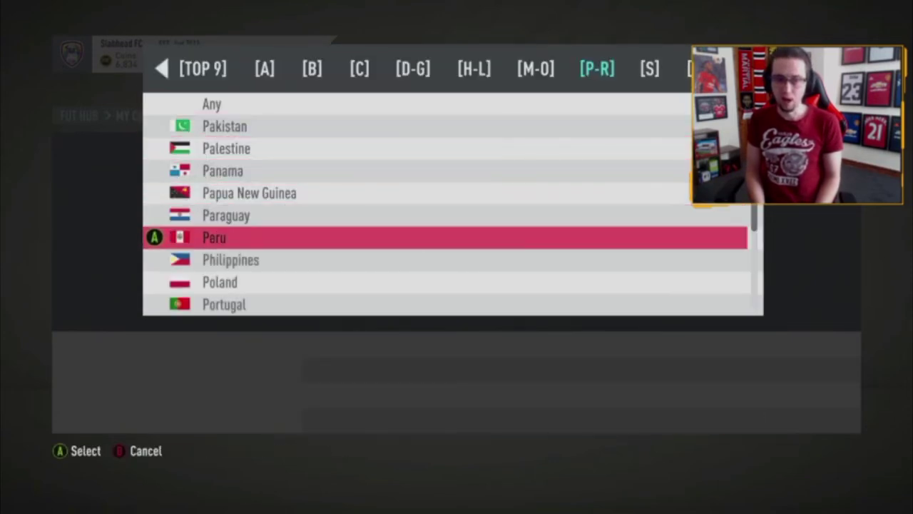
key(Down)
key(Down)
key(Down)
key(Return)
key(Return)
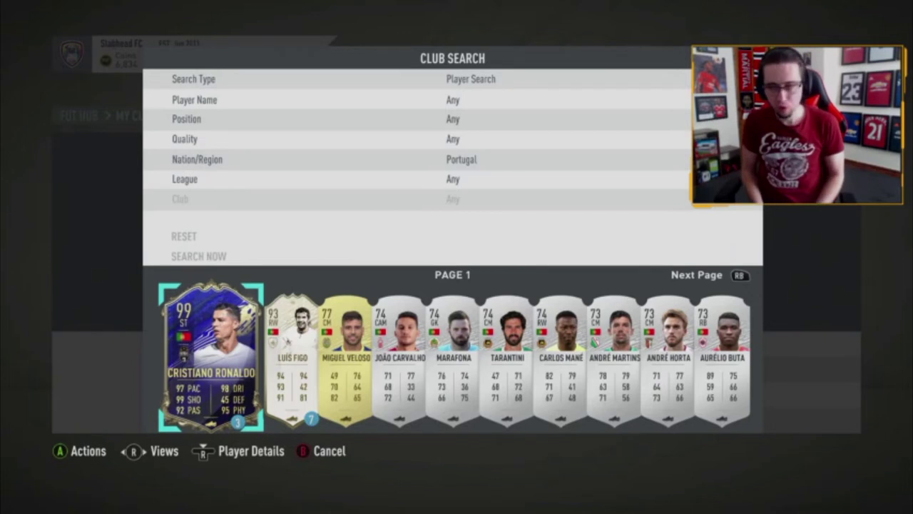
Step: Reset the Nation/Region filter to Any
key(Escape)
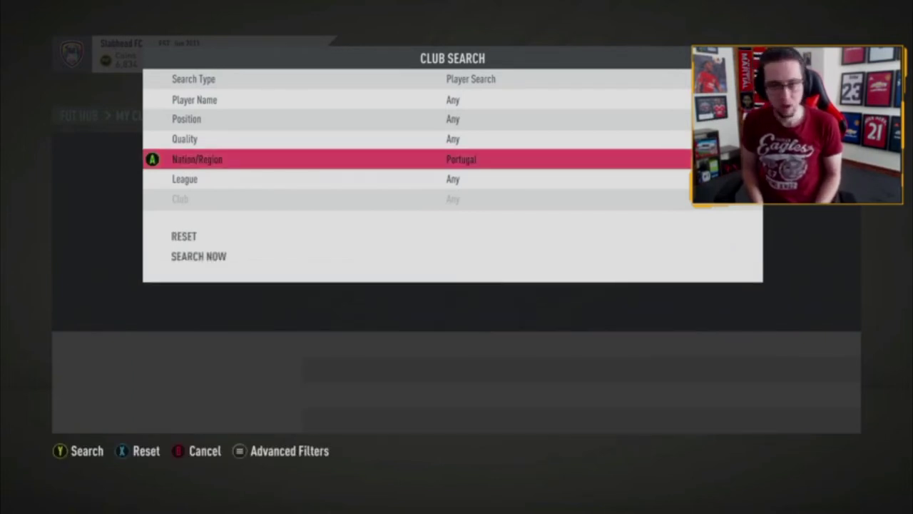
key(Return)
key(Escape)
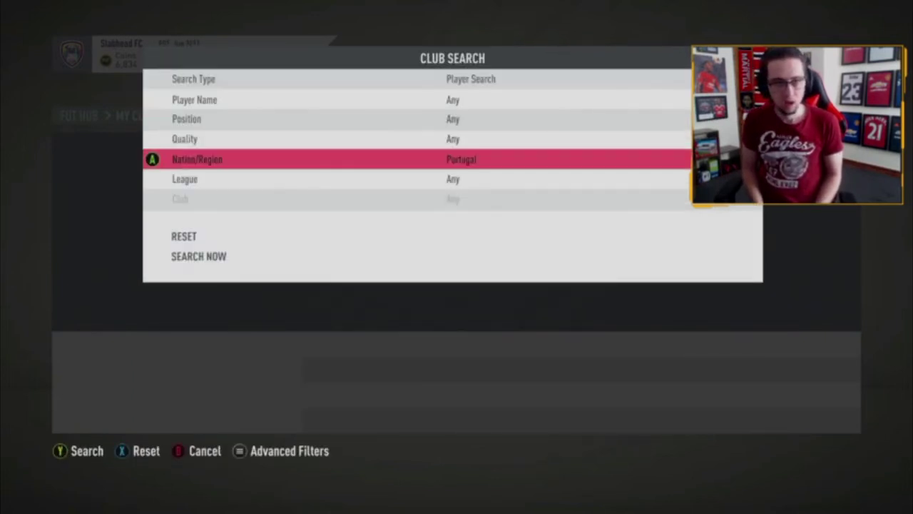
key(Return)
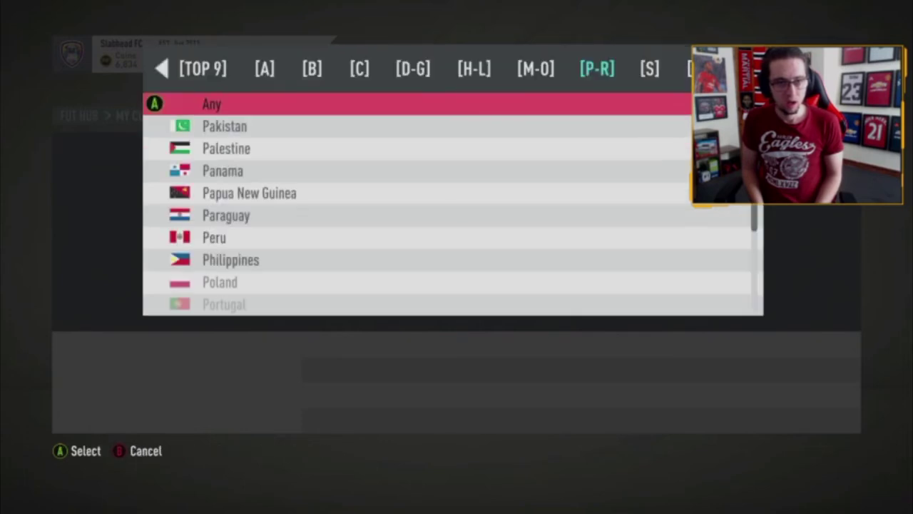
key(Return)
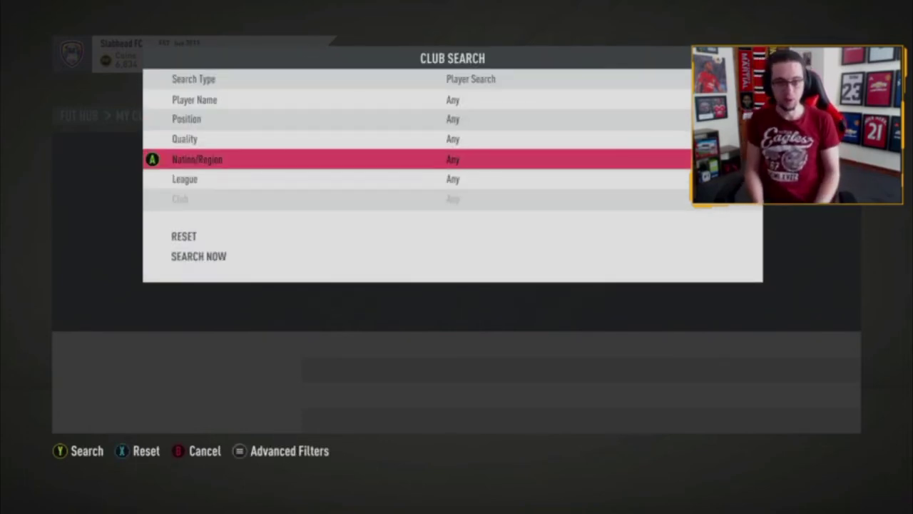
Step: Run an unfiltered club search, page through to 80-rated golds, and return to My Club
key(y)
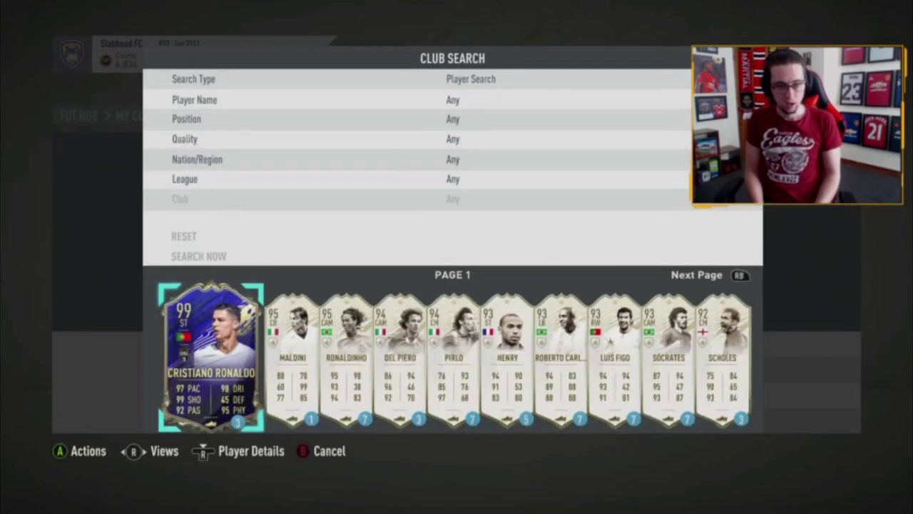
key(Right)
key(Right)
key(Right)
key(Right)
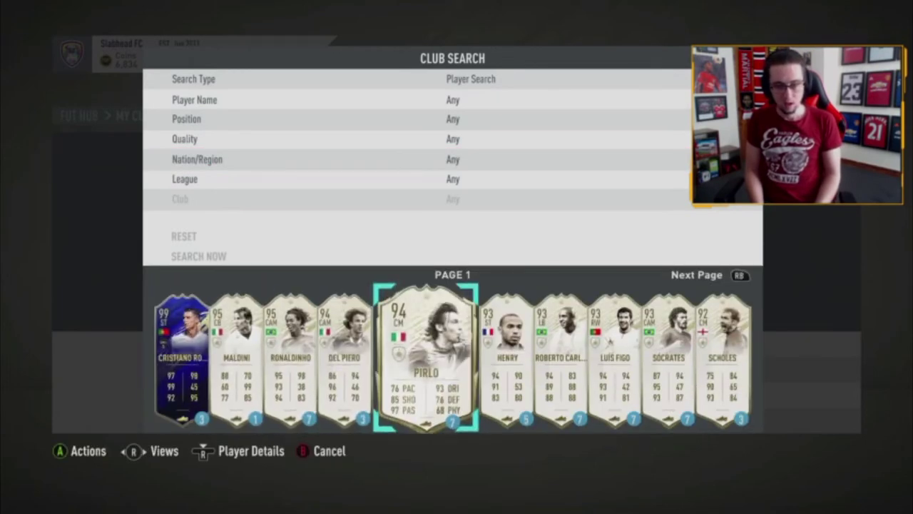
key(Page_Down)
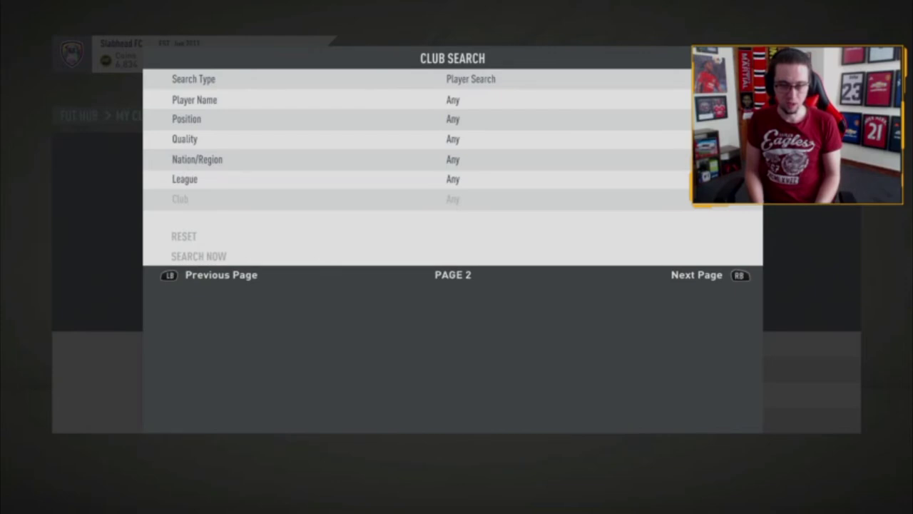
key(Right)
key(Right)
key(Right)
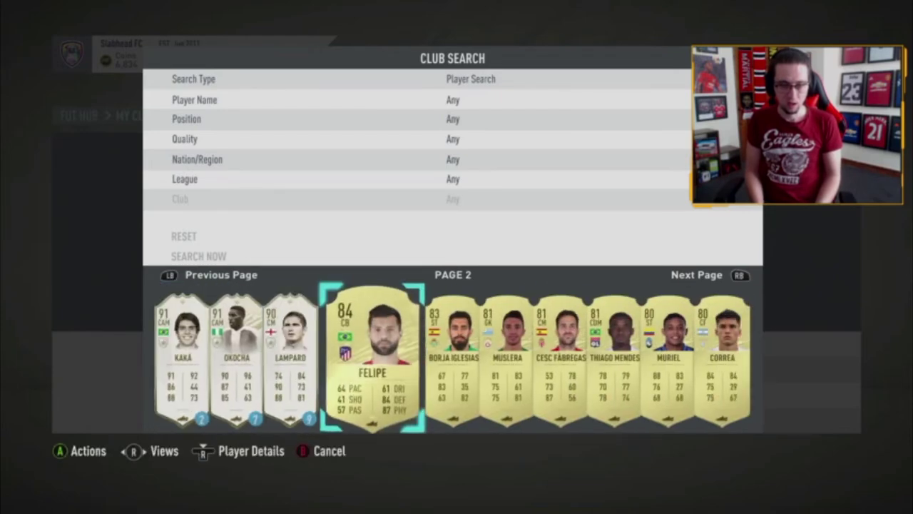
key(Page_Down)
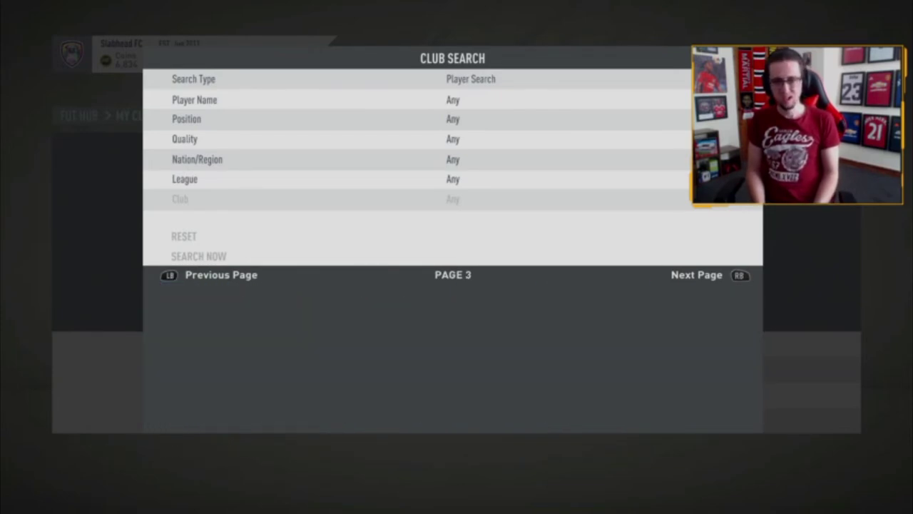
key(Escape)
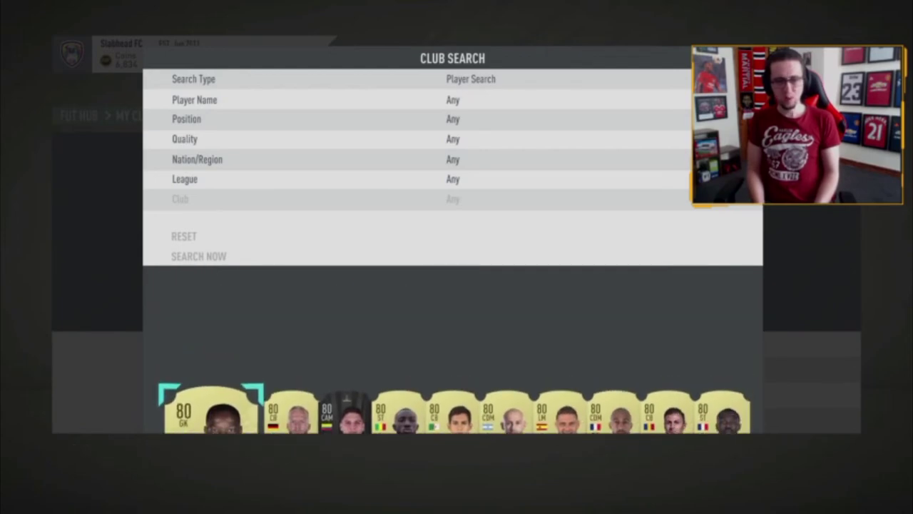
key(Escape)
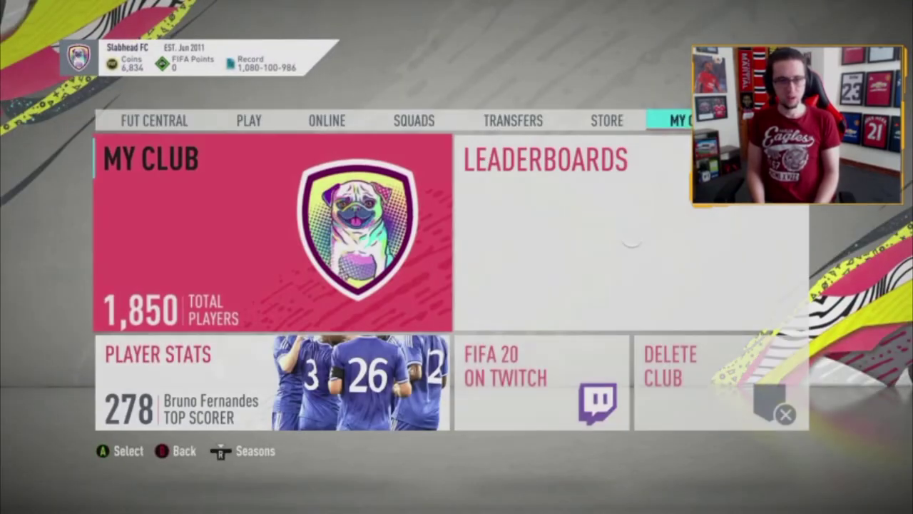
Step: Check the 93-rated Main squad's bench, then view club players led by 99-rated Ronaldo
key(Left)
key(Left)
key(Left)
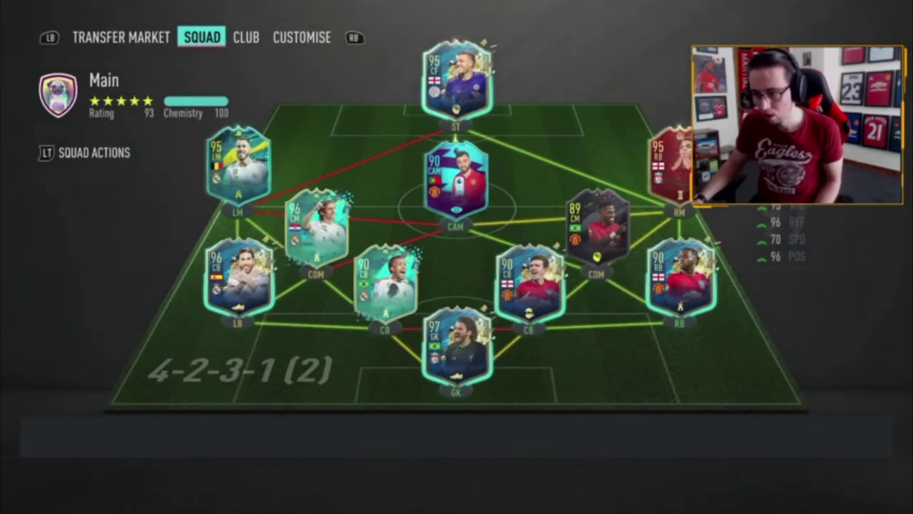
key(Down)
key(Right)
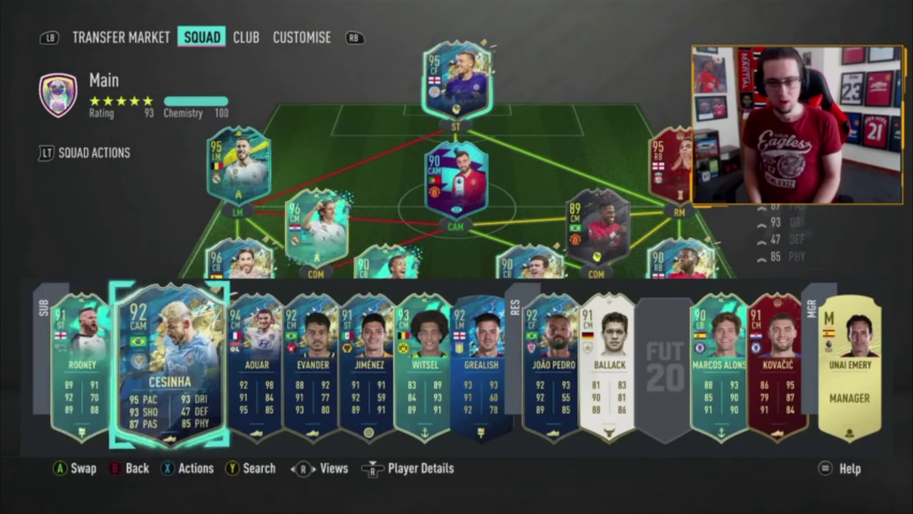
key(Right)
key(Right)
key(Right)
key(Right)
key(Right)
key(Right)
key(Right)
key(Right)
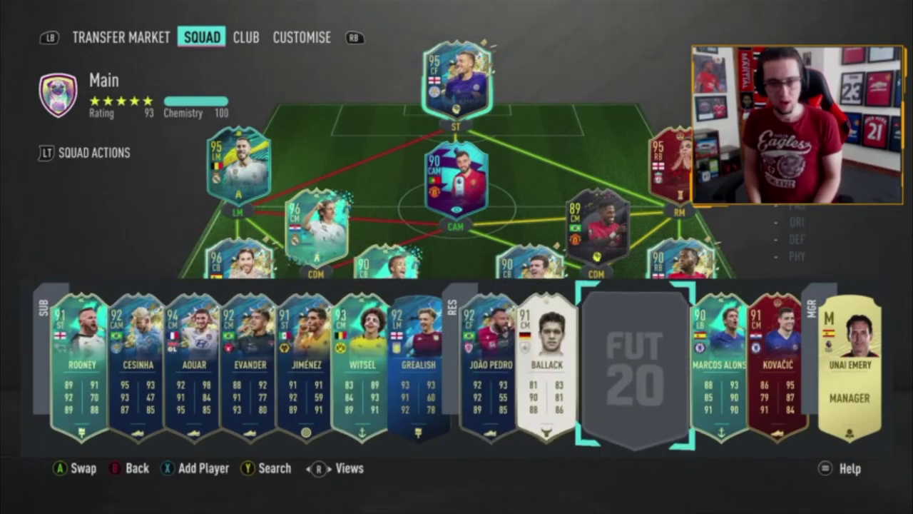
key(Page_Down)
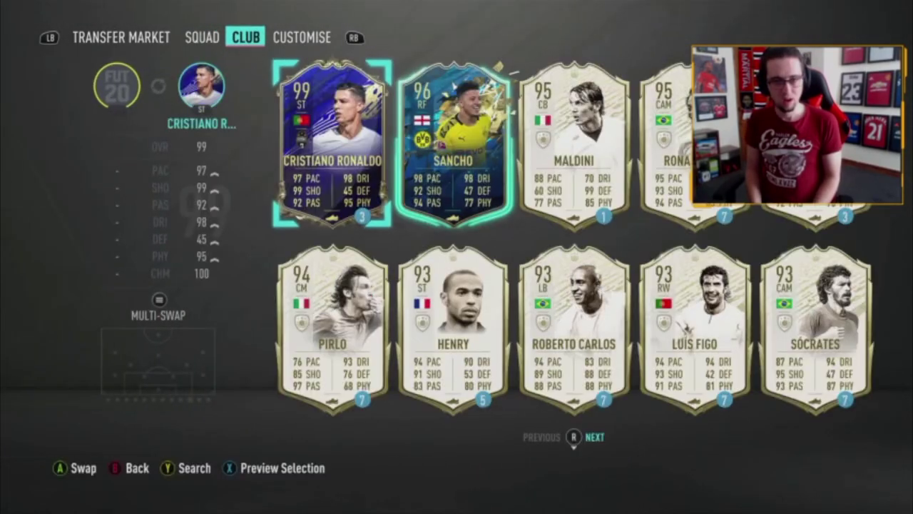
key(Right)
key(Return)
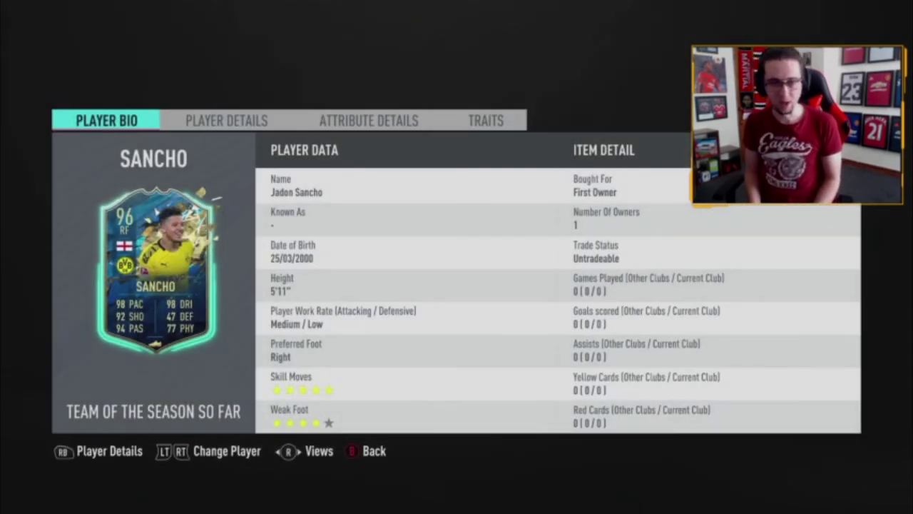
key(Page_Down)
key(Page_Down)
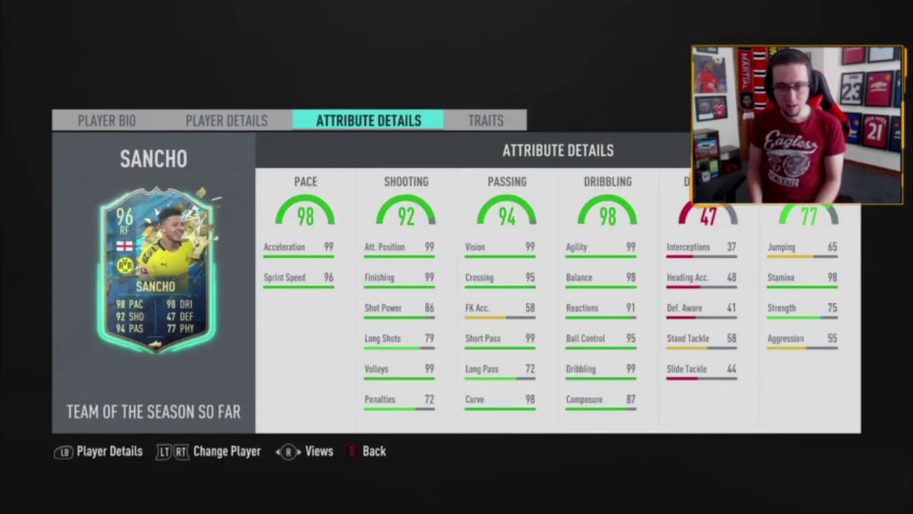
key(Page_Up)
key(Page_Up)
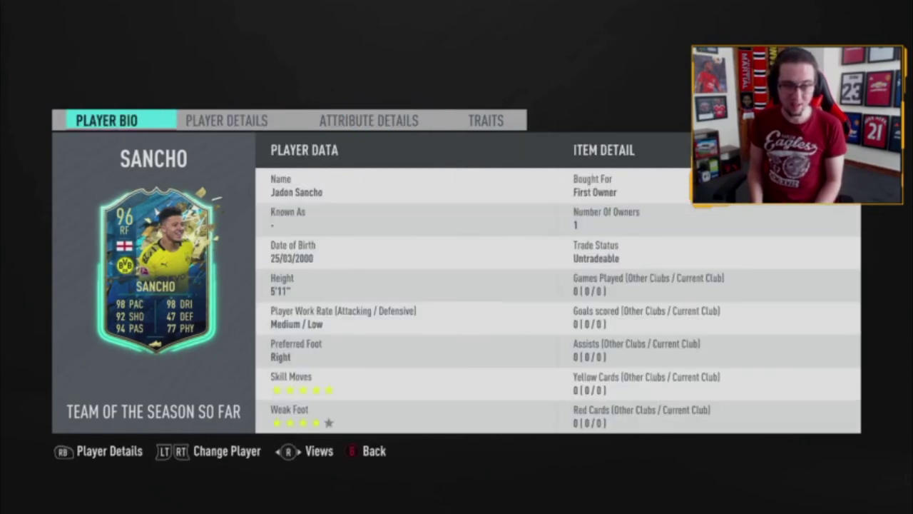
key(Escape)
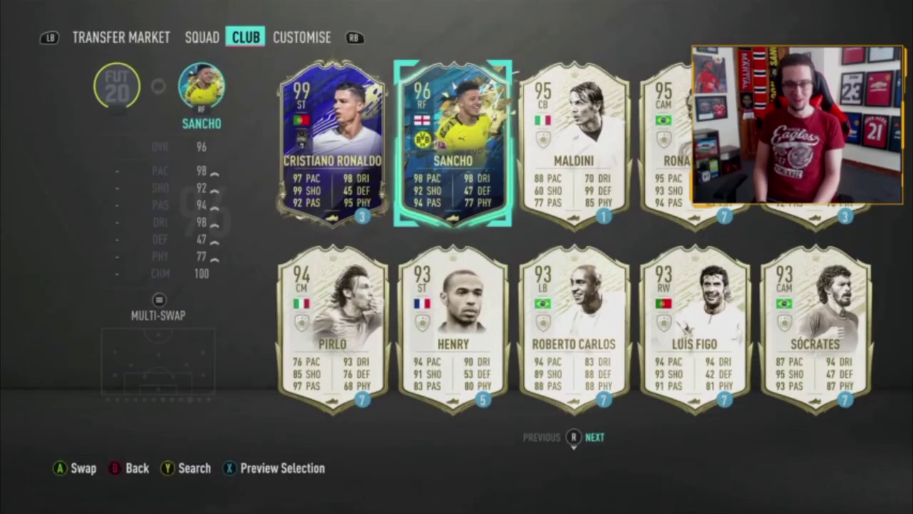
key(Left)
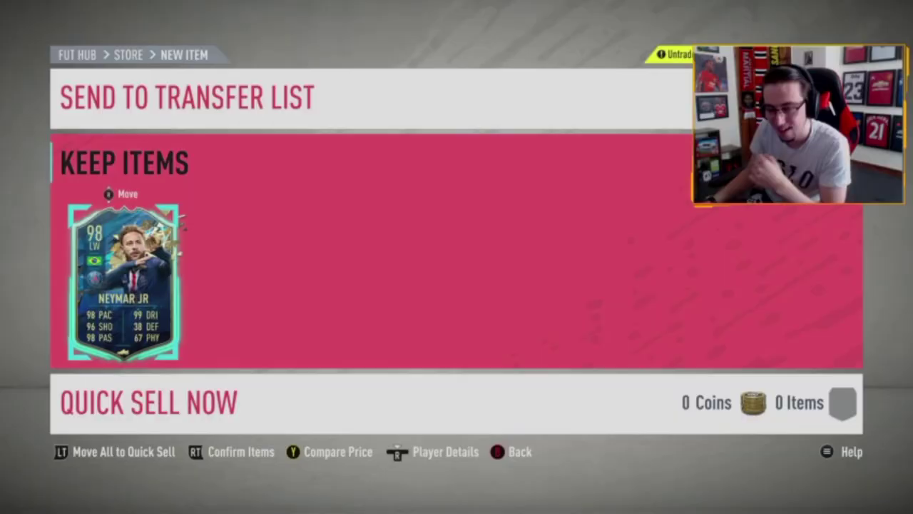
Step: Review Neymar Jr's bio and attribute details, then keep the card and confirm
key(Return)
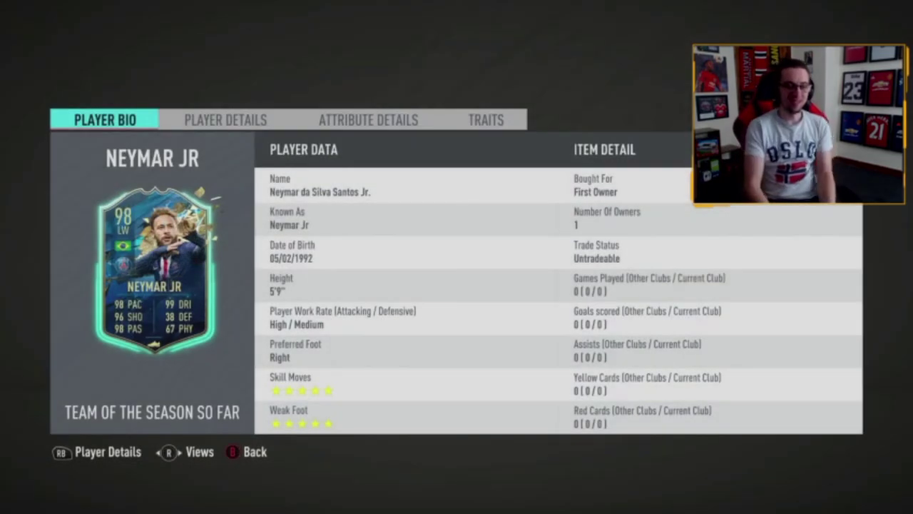
key(Tab)
key(Tab)
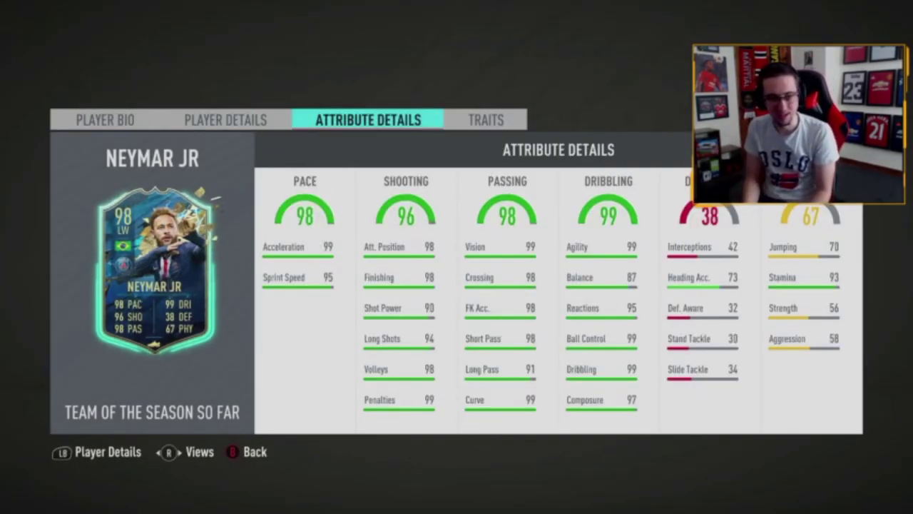
key(Escape)
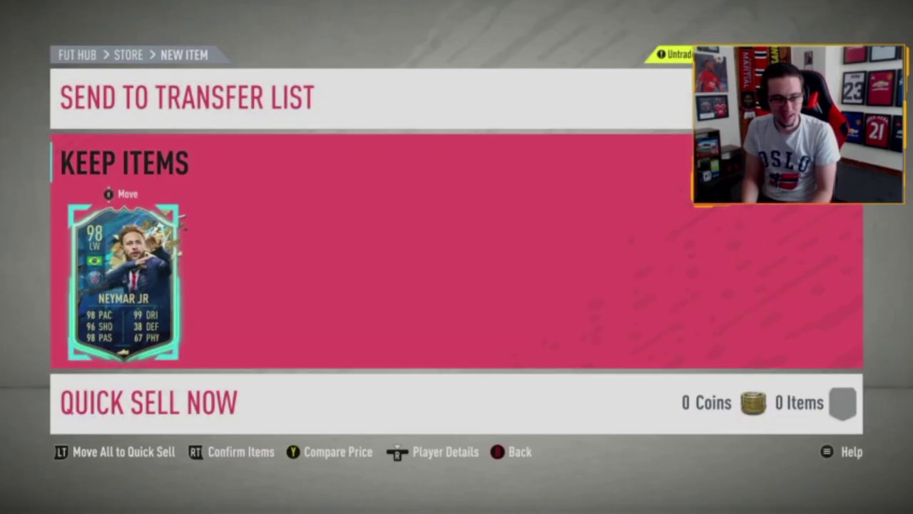
key(Return)
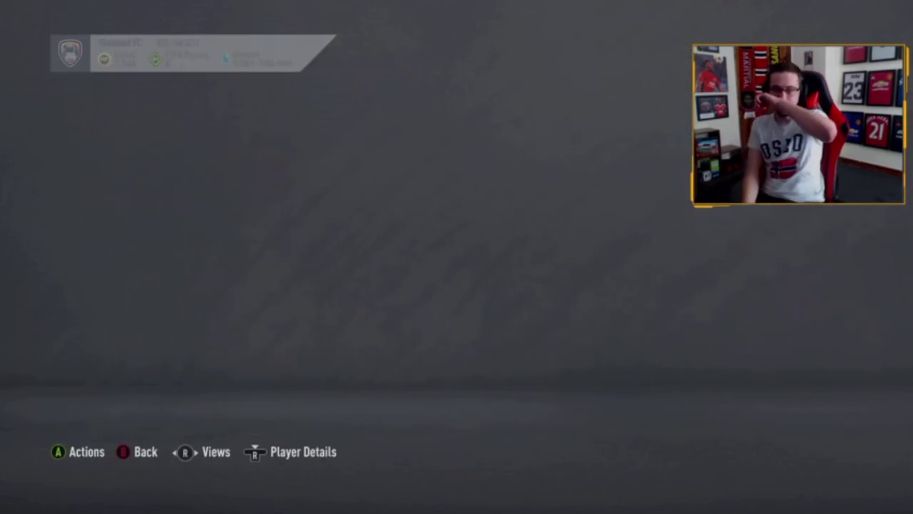
key(Return)
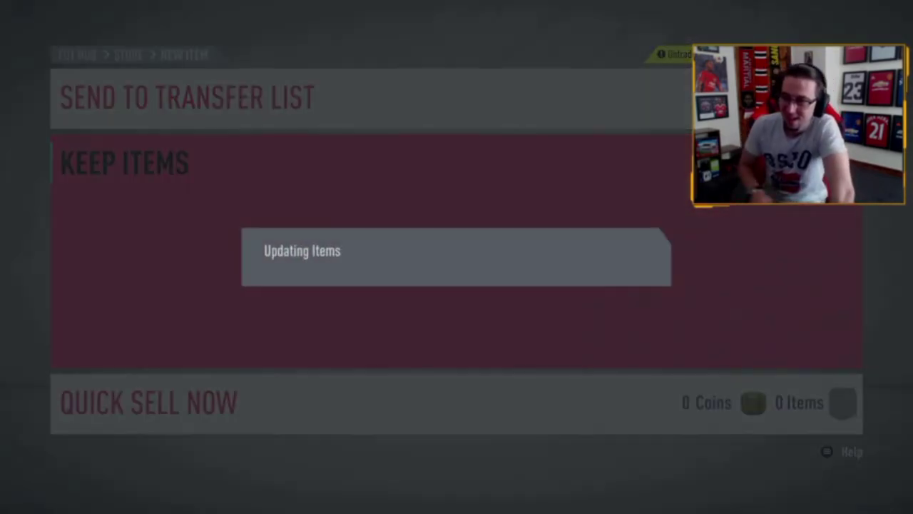